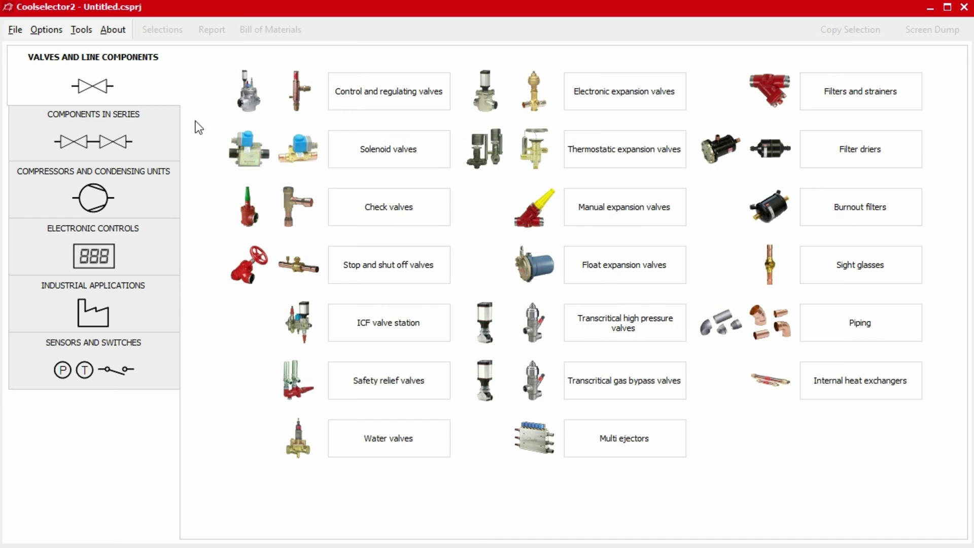
- Browse the product categories, then start a new compressor selection from Compressors and Condensing Units
{"action": "left_click", "coordinate": [151, 141]}
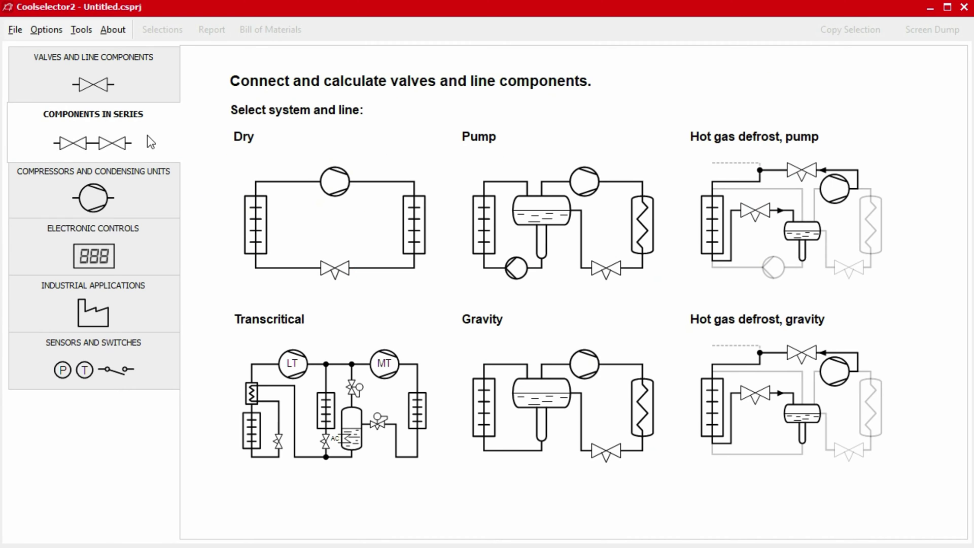
{"action": "left_click", "coordinate": [135, 201]}
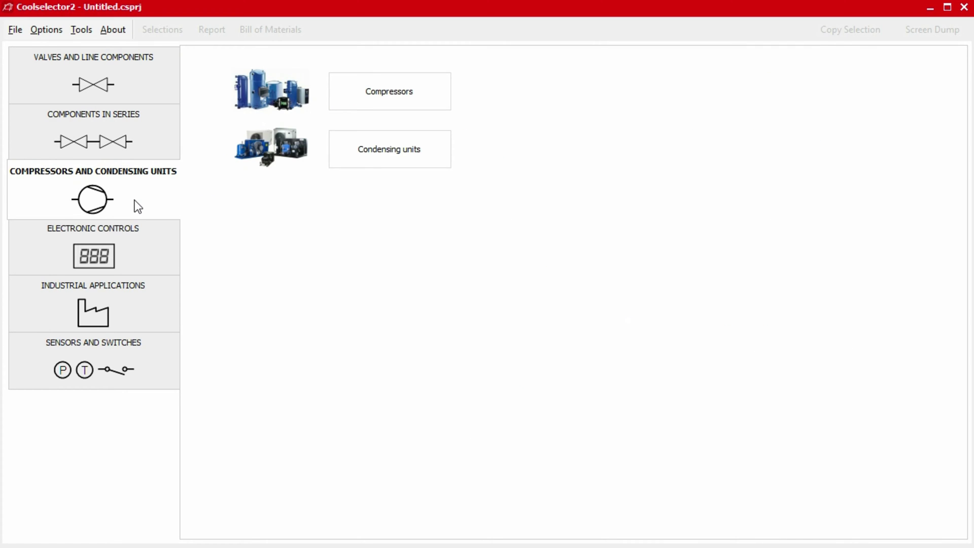
{"action": "left_click", "coordinate": [135, 251]}
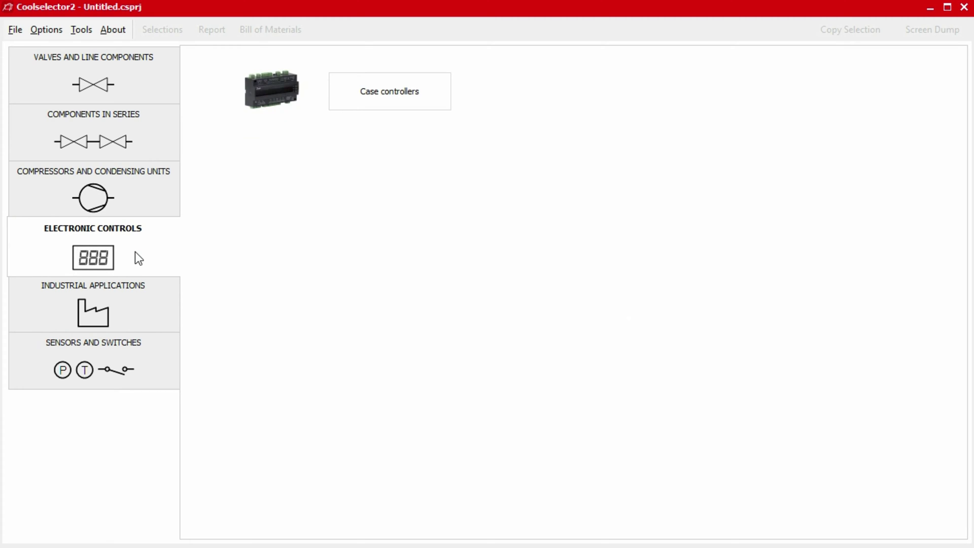
{"action": "left_click", "coordinate": [133, 310]}
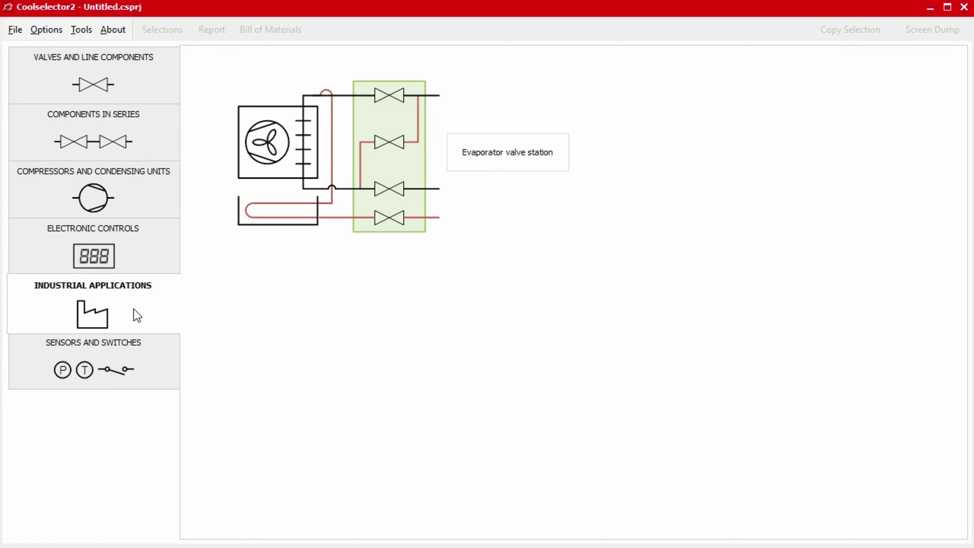
{"action": "left_click", "coordinate": [137, 370]}
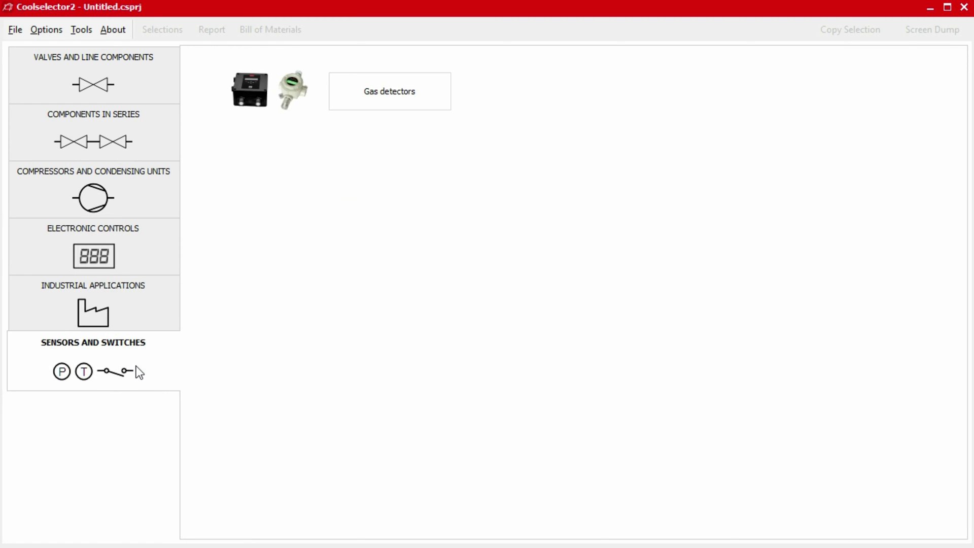
{"action": "left_click", "coordinate": [144, 81]}
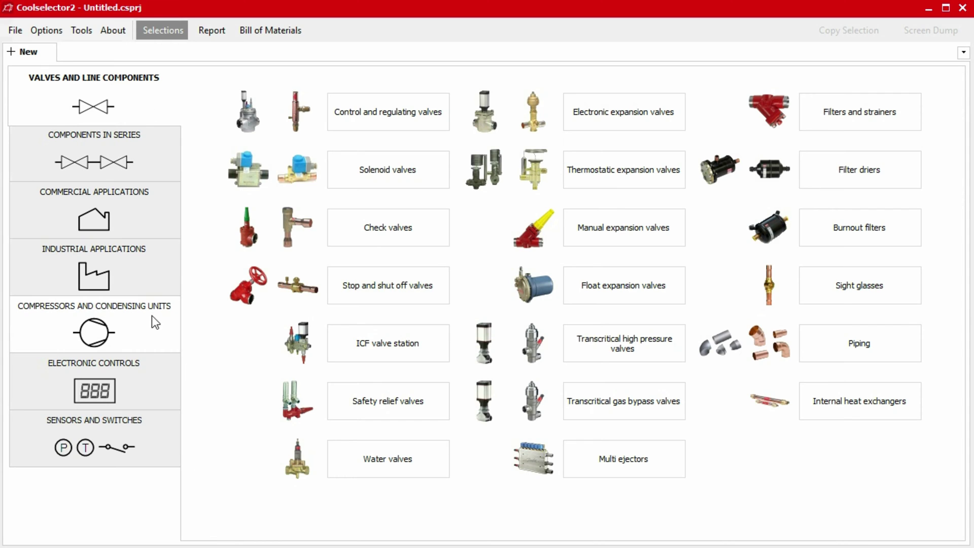
{"action": "left_click", "coordinate": [155, 348]}
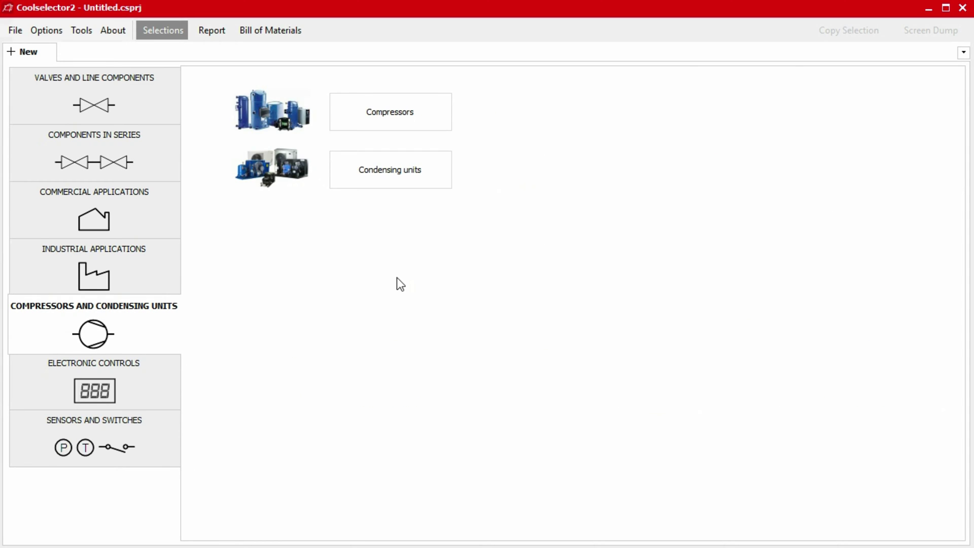
{"action": "left_click", "coordinate": [388, 118]}
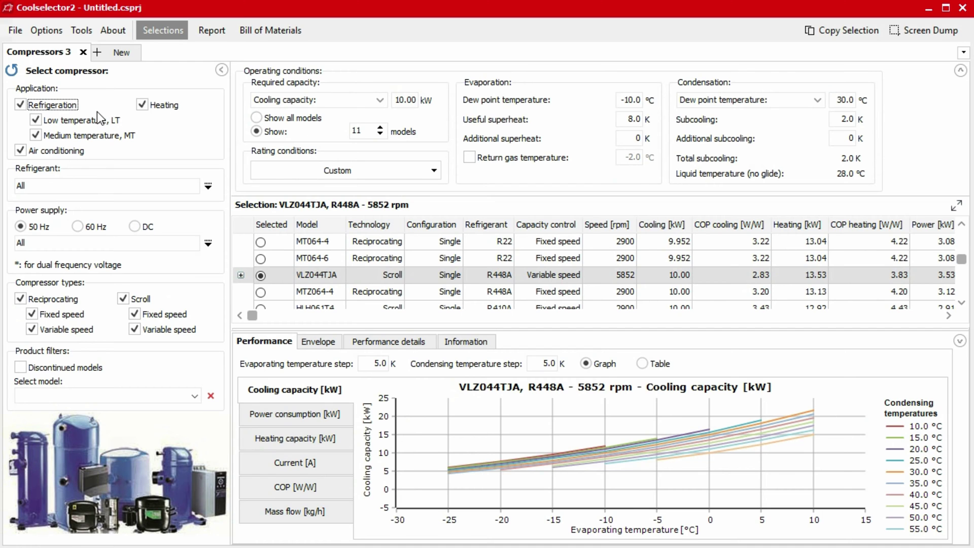
- Exclude heating, low-temperature and air-conditioning applications from the compressor search
{"action": "left_click", "coordinate": [142, 104]}
{"action": "left_click", "coordinate": [142, 104]}
{"action": "left_click", "coordinate": [36, 120]}
{"action": "left_click", "coordinate": [20, 151]}
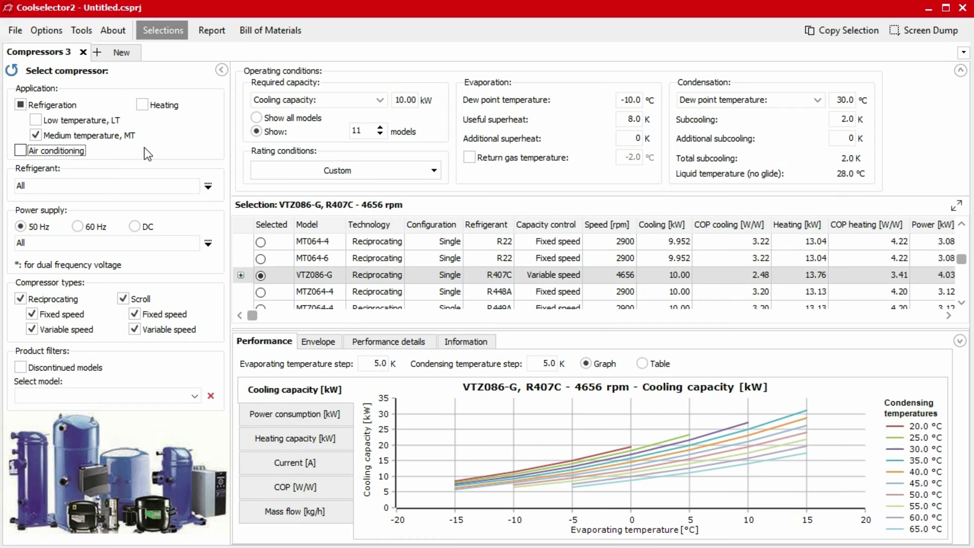
- Filter the refrigerant to R404A
{"action": "left_click", "coordinate": [208, 186]}
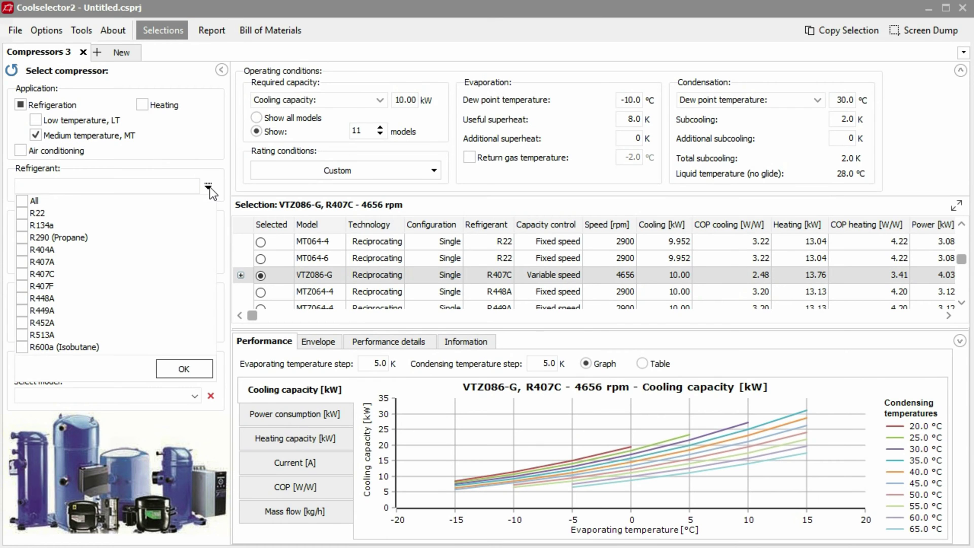
{"action": "left_click", "coordinate": [25, 251]}
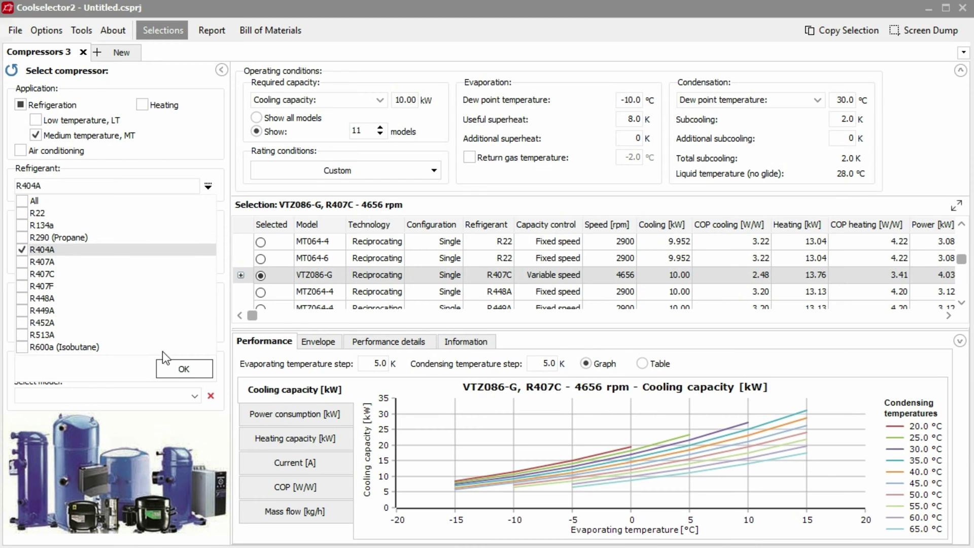
{"action": "left_click", "coordinate": [175, 373]}
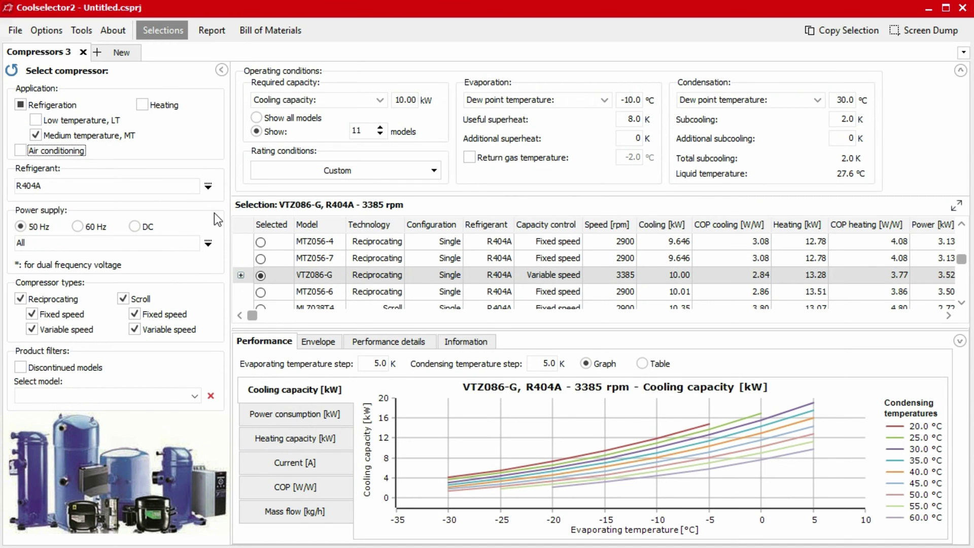
- Filter to 380-400 V (415 V) 3 ph supply and exclude scroll and variable-speed compressors
{"action": "left_click", "coordinate": [21, 227]}
{"action": "left_click", "coordinate": [208, 243]}
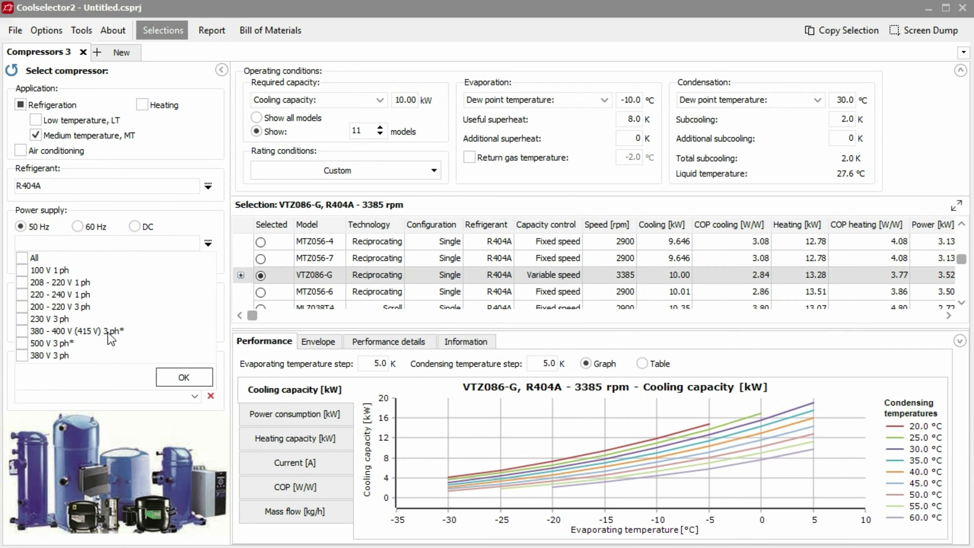
{"action": "left_click", "coordinate": [22, 331]}
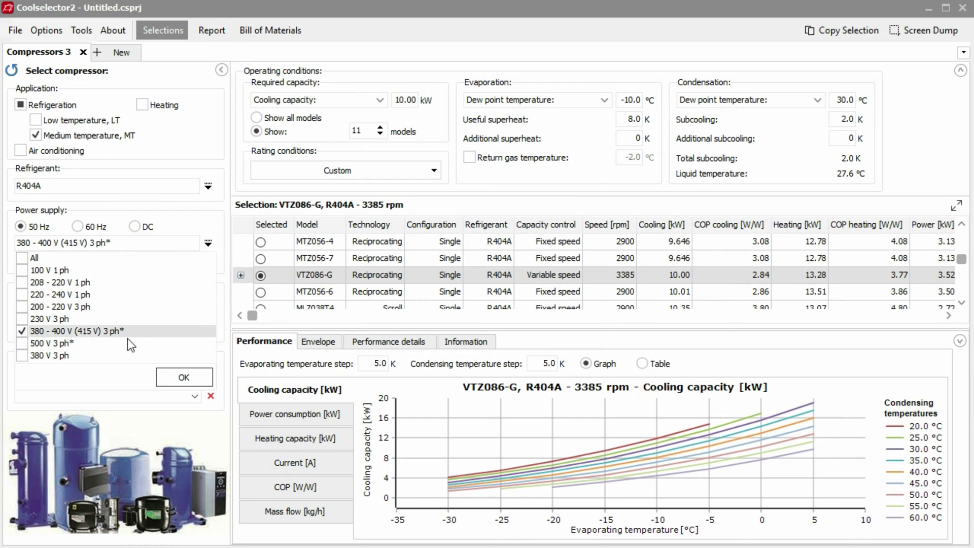
{"action": "left_click", "coordinate": [177, 377]}
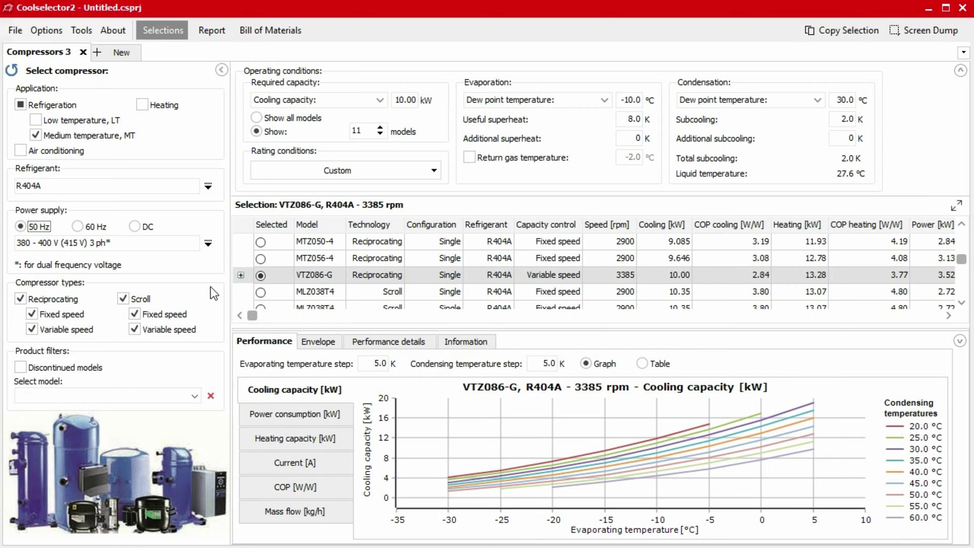
{"action": "left_click", "coordinate": [123, 299]}
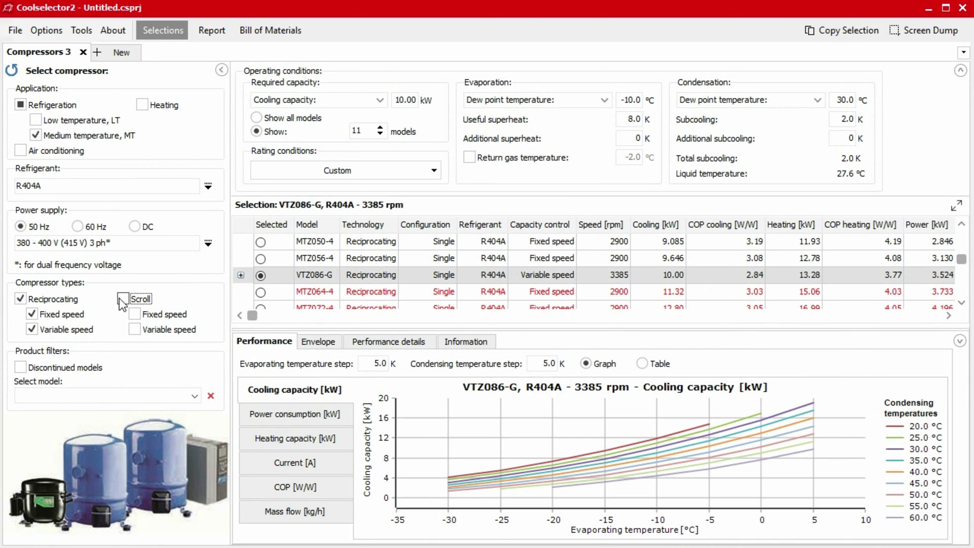
{"action": "left_click", "coordinate": [32, 330]}
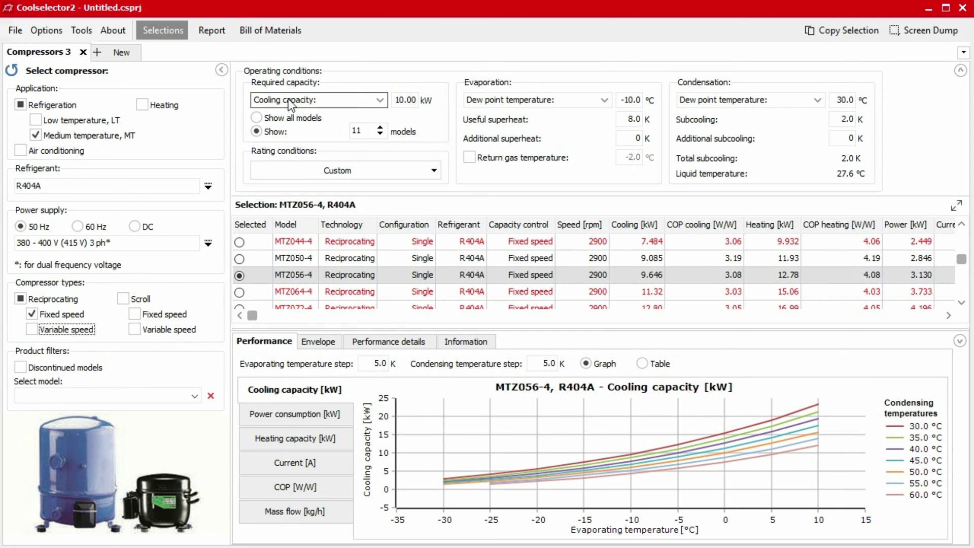
- Keep cooling capacity as the requirement basis at 10.00 kW
{"action": "left_click", "coordinate": [333, 99]}
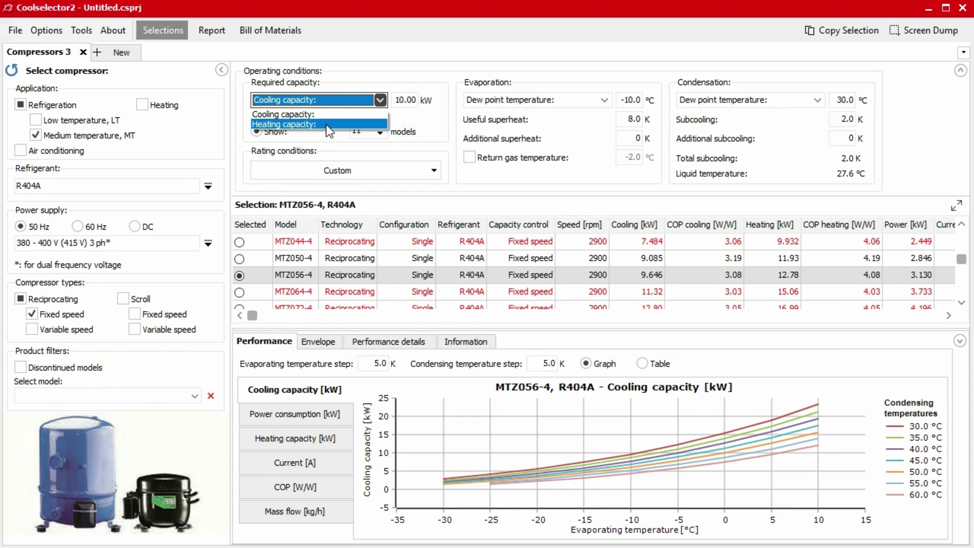
{"action": "left_click", "coordinate": [325, 116]}
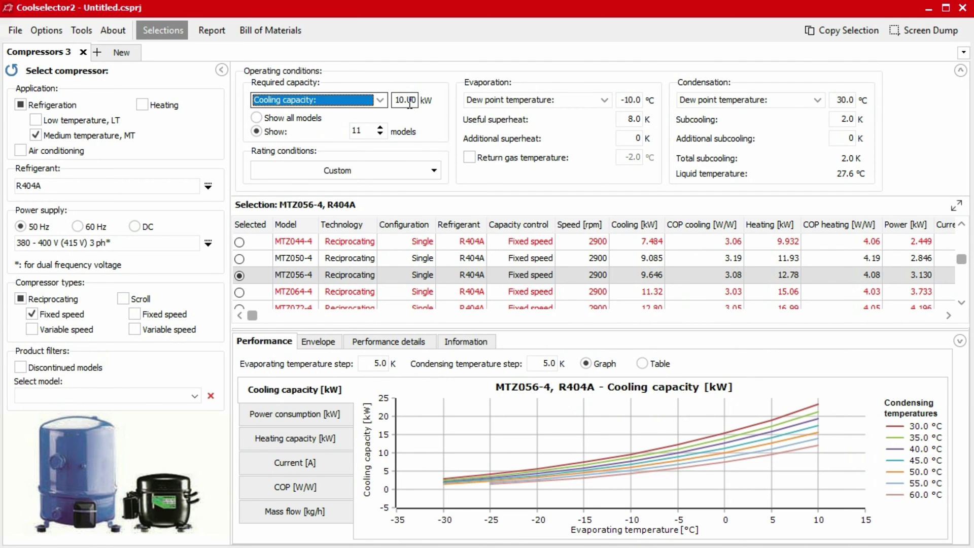
{"action": "left_click", "coordinate": [404, 100]}
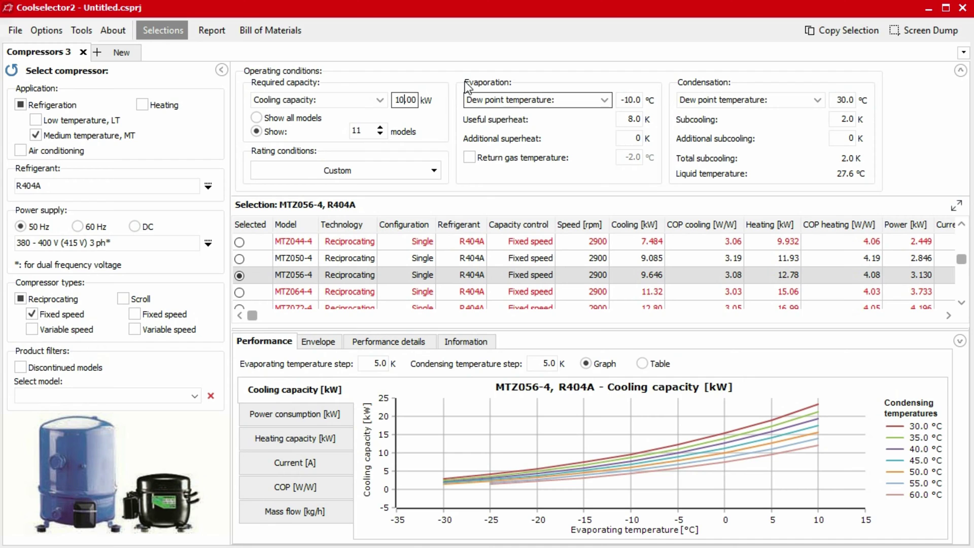
- Confirm the -10.0 °C evaporating temperature with 8.0 K useful and 0 K additional superheat
{"action": "left_click", "coordinate": [604, 99]}
{"action": "left_click", "coordinate": [600, 133]}
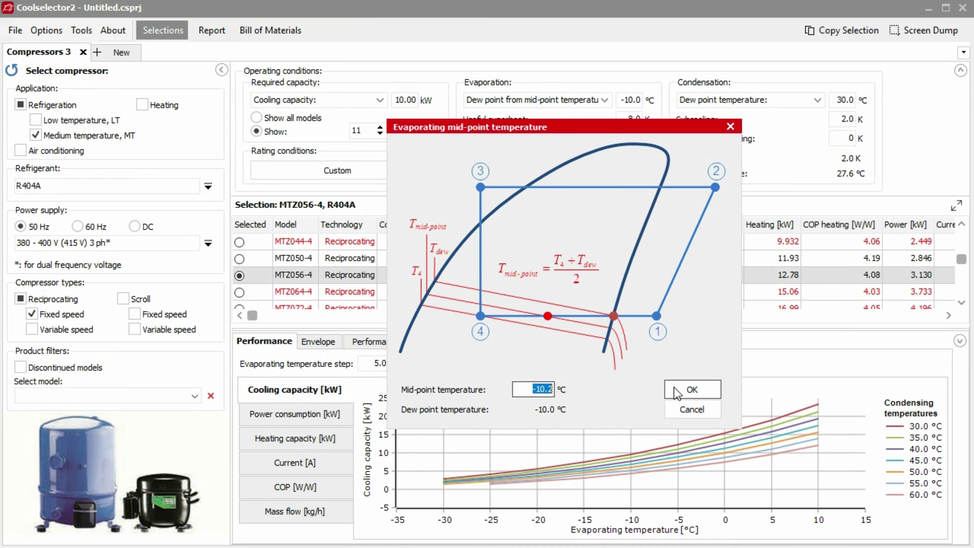
{"action": "left_click", "coordinate": [690, 392]}
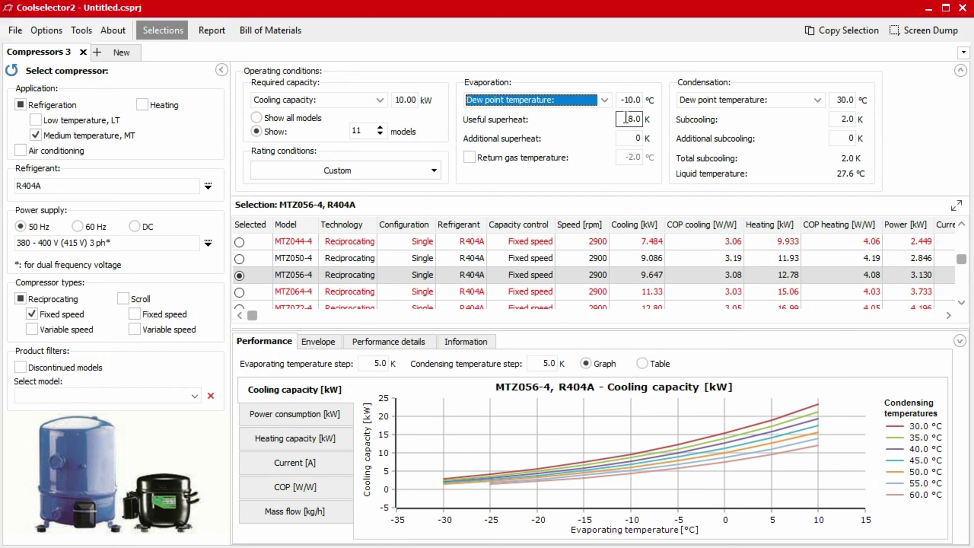
{"action": "left_click", "coordinate": [642, 119]}
{"action": "left_click", "coordinate": [641, 139]}
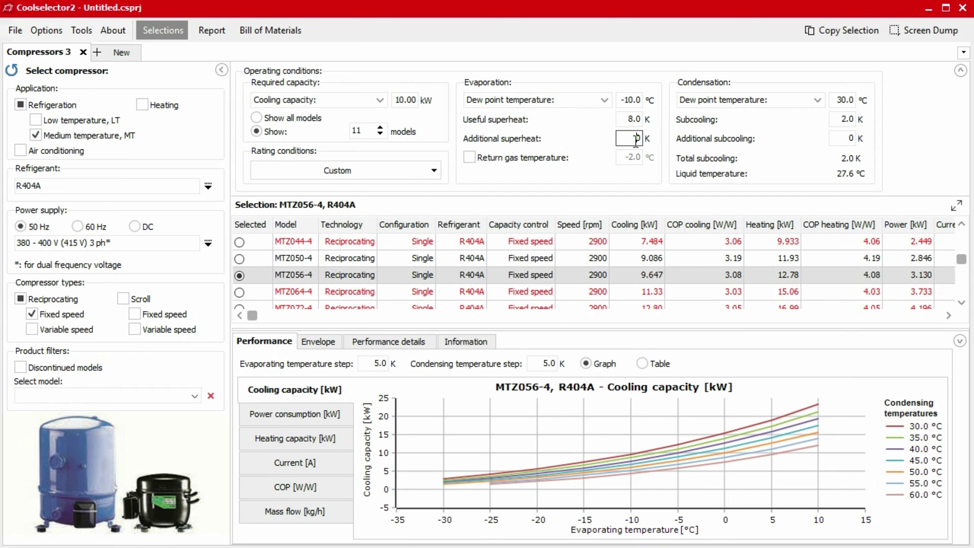
{"action": "left_click", "coordinate": [592, 143]}
- Change the condensing dew point temperature from 30.0 to 35.0 °C
{"action": "left_click", "coordinate": [814, 105]}
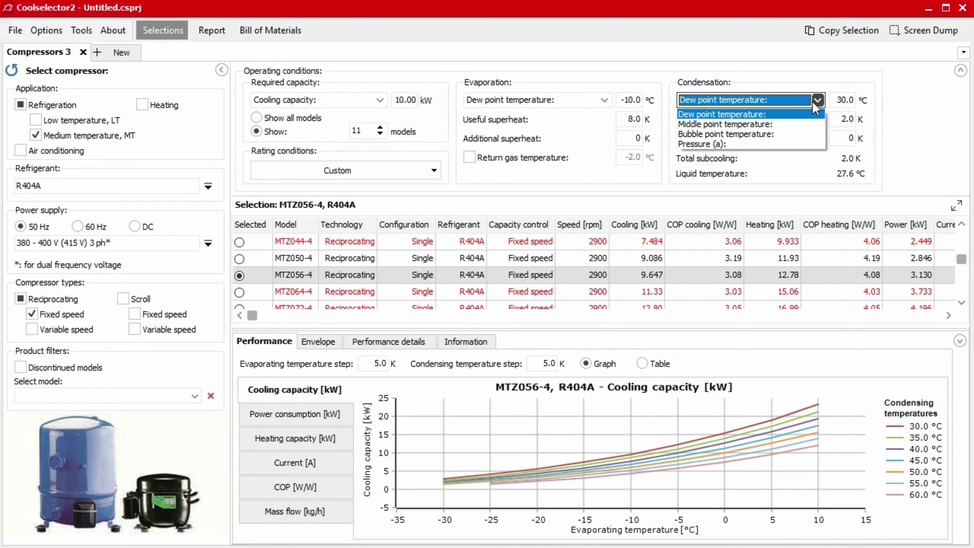
{"action": "left_click", "coordinate": [804, 114]}
{"action": "left_click", "coordinate": [843, 100]}
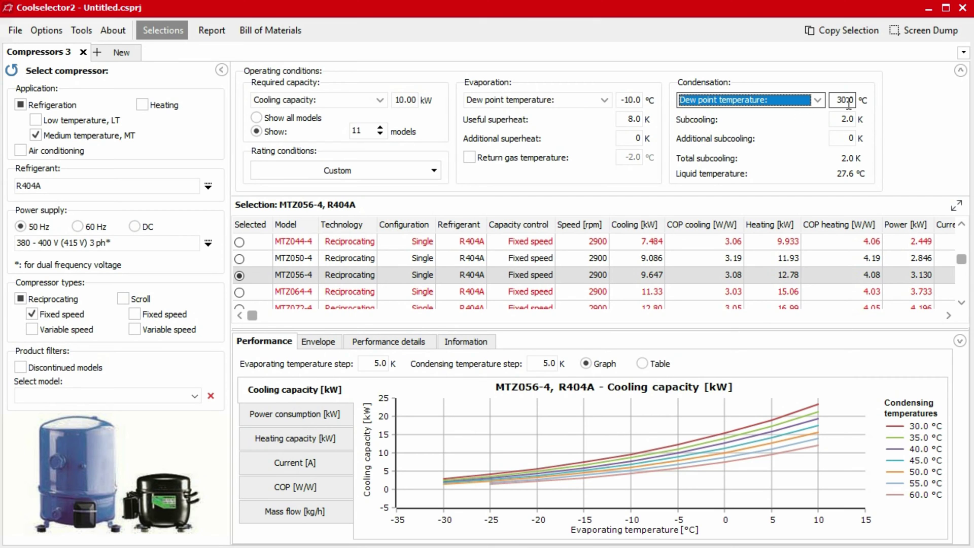
{"action": "key", "text": "BackSpace"}
{"action": "type", "text": "5"}
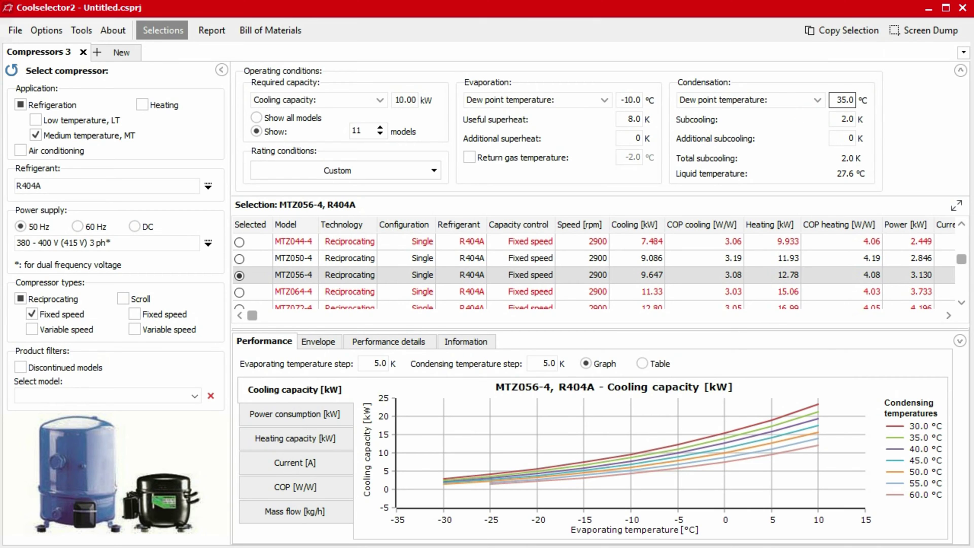
{"action": "key", "text": "Tab"}
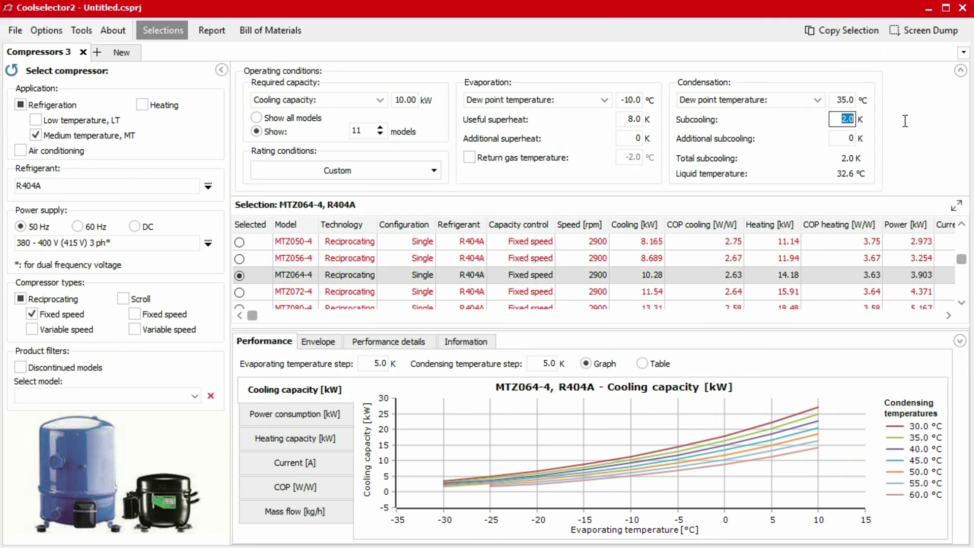
- Keep the 2.0 K subcooling and scroll the selection table right to review results
{"action": "key", "text": "Tab"}
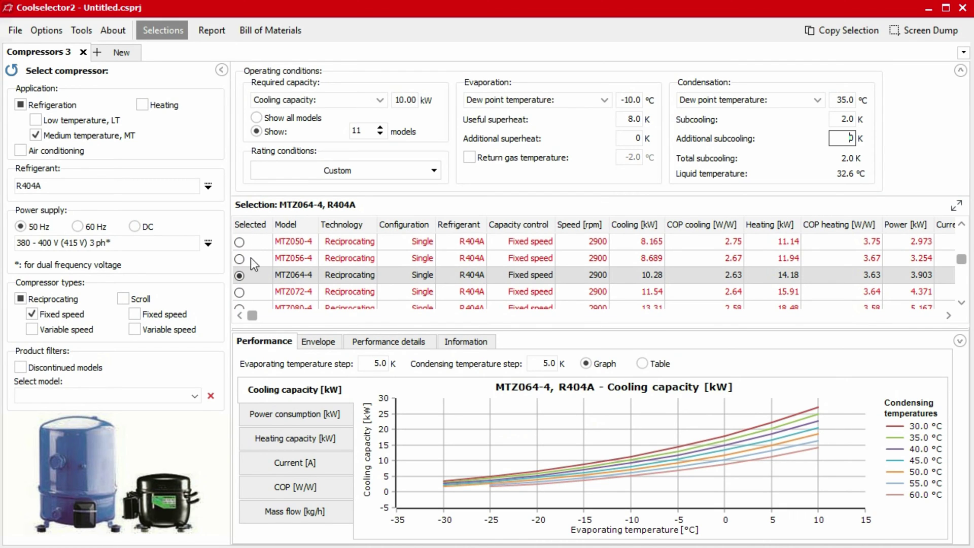
{"action": "left_click_drag", "start_coordinate": [251, 316], "coordinate": [358, 323]}
{"action": "left_click_drag", "start_coordinate": [930, 323], "coordinate": [952, 322]}
- Select MTZ056-4 and confirm the results table columns in Manage columns
{"action": "left_click", "coordinate": [258, 258]}
{"action": "right_click", "coordinate": [465, 223]}
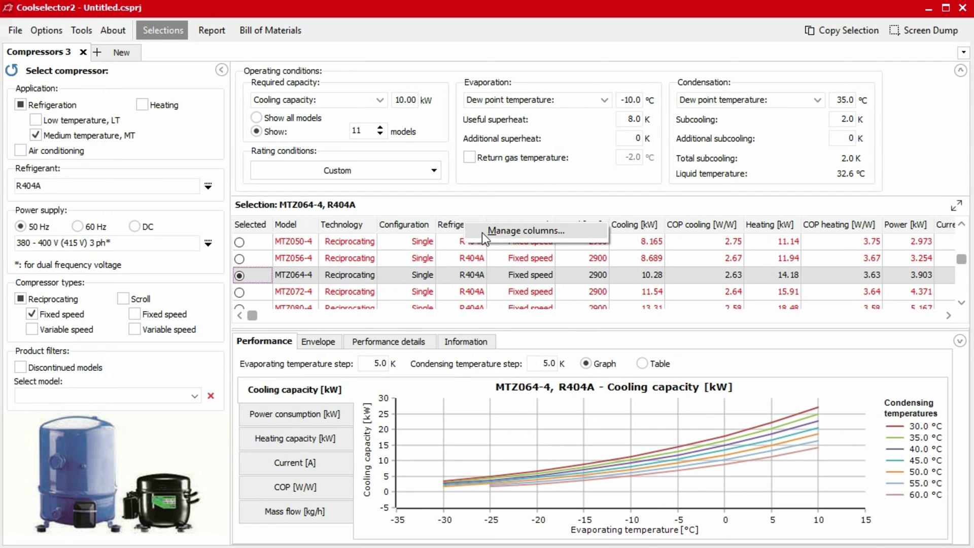
{"action": "left_click", "coordinate": [482, 232]}
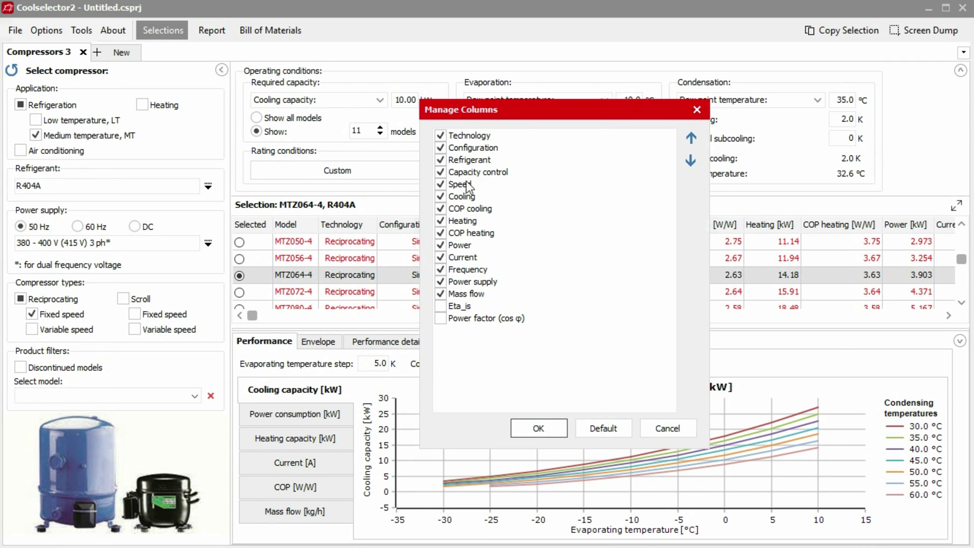
{"action": "left_click", "coordinate": [537, 424]}
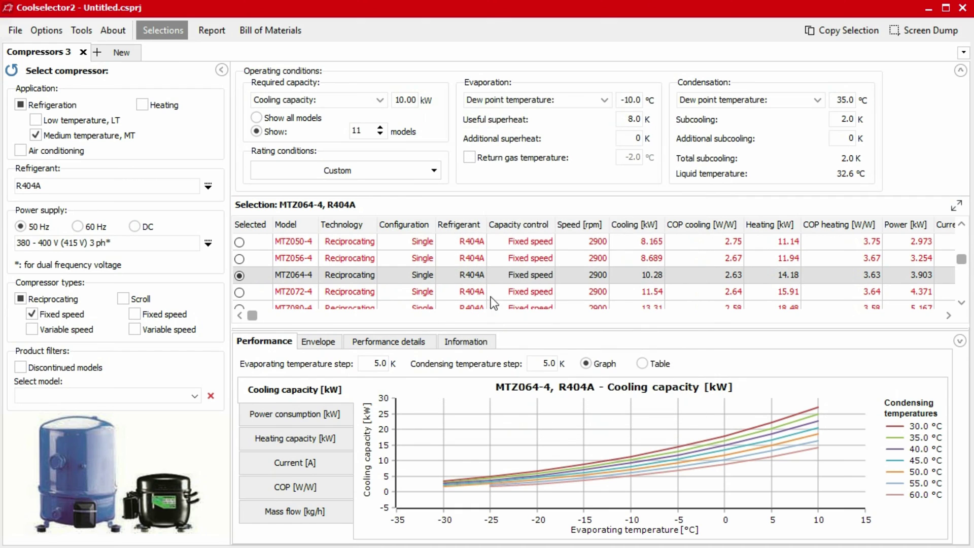
- Export the compressor results table to Excel and save the file
{"action": "right_click", "coordinate": [470, 275]}
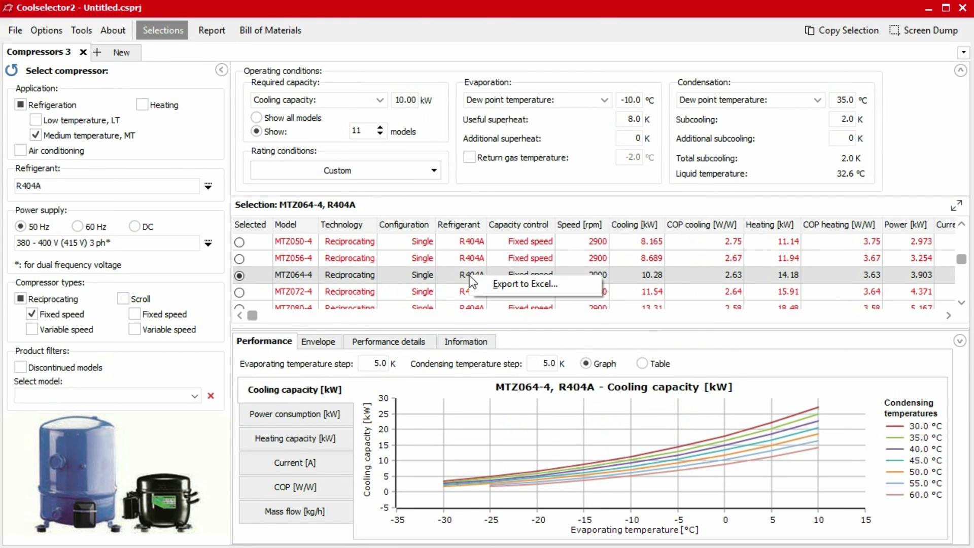
{"action": "left_click", "coordinate": [517, 285]}
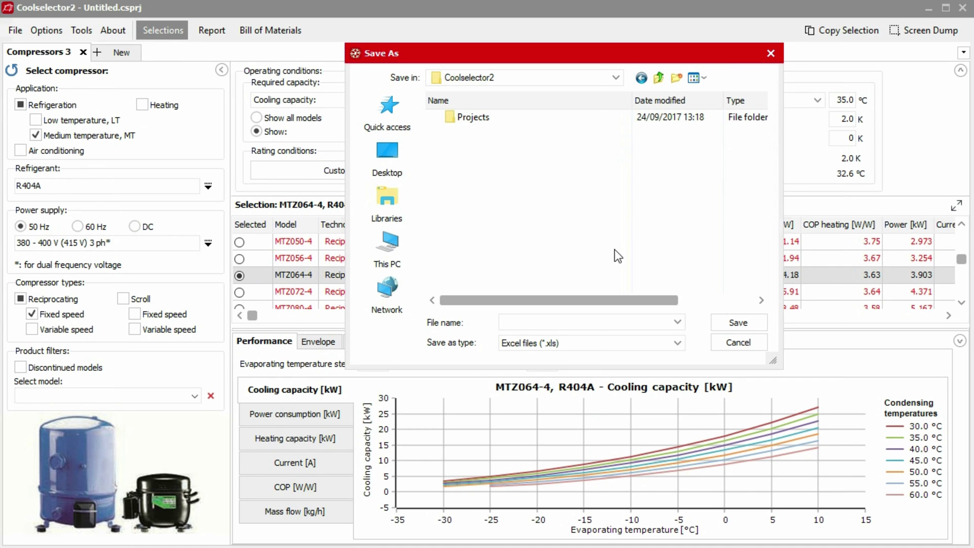
{"action": "left_click", "coordinate": [744, 321]}
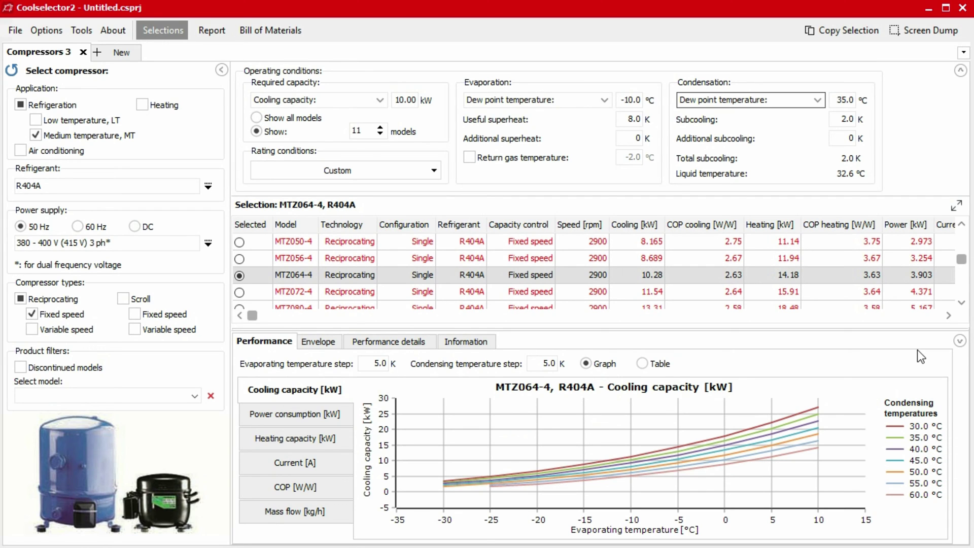
{"action": "left_click", "coordinate": [957, 206]}
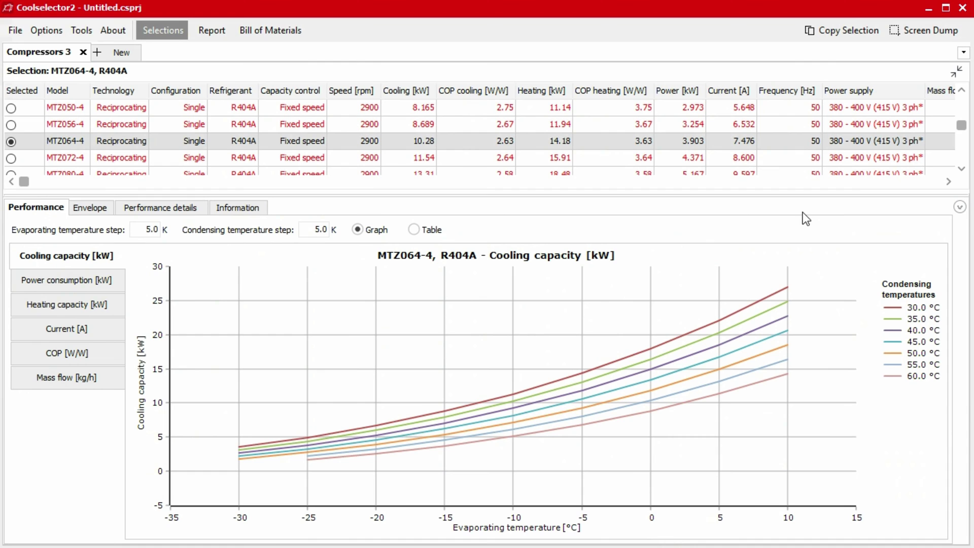
{"action": "left_click", "coordinate": [956, 71]}
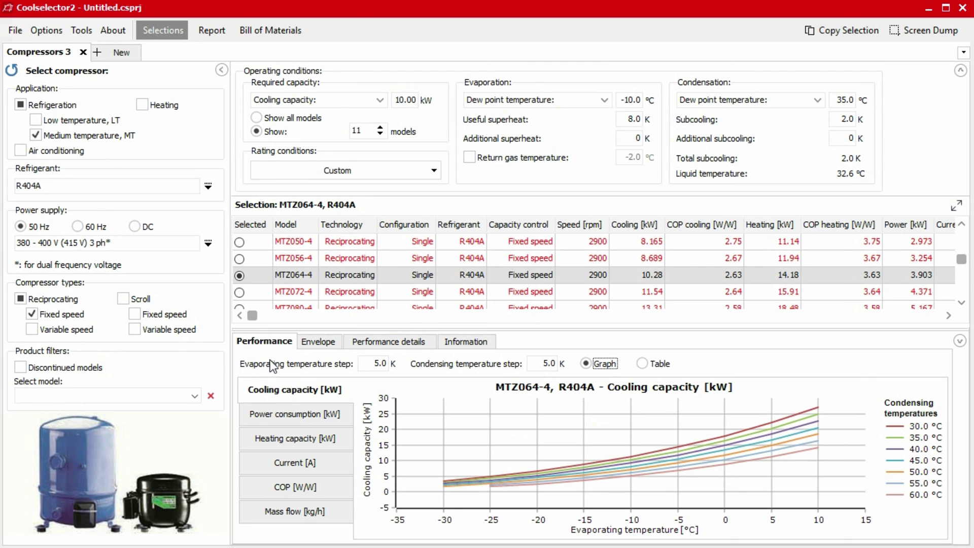
- Switch MTZ064-4's performance view to COP [W/W] displayed as a table of values
{"action": "left_click", "coordinate": [291, 414]}
{"action": "left_click", "coordinate": [298, 488]}
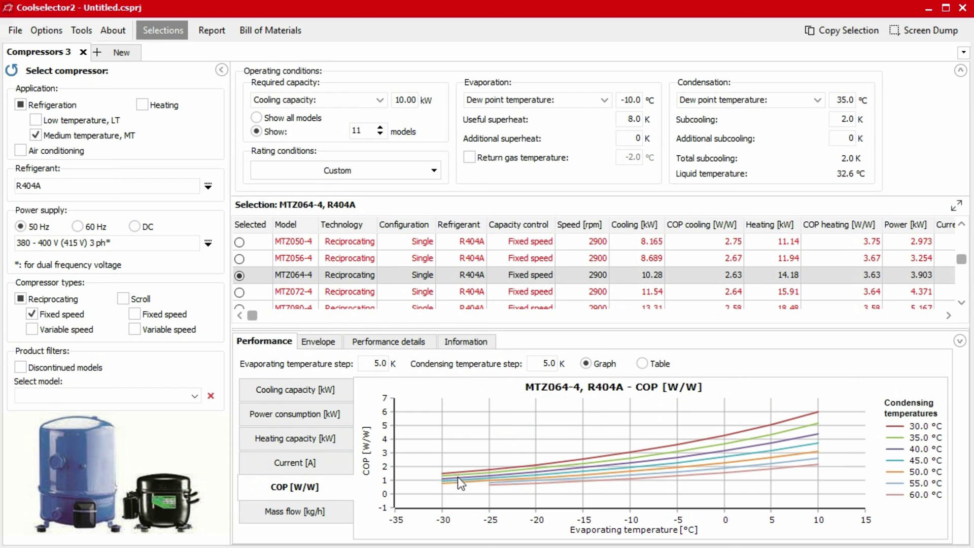
{"action": "left_click", "coordinate": [643, 363]}
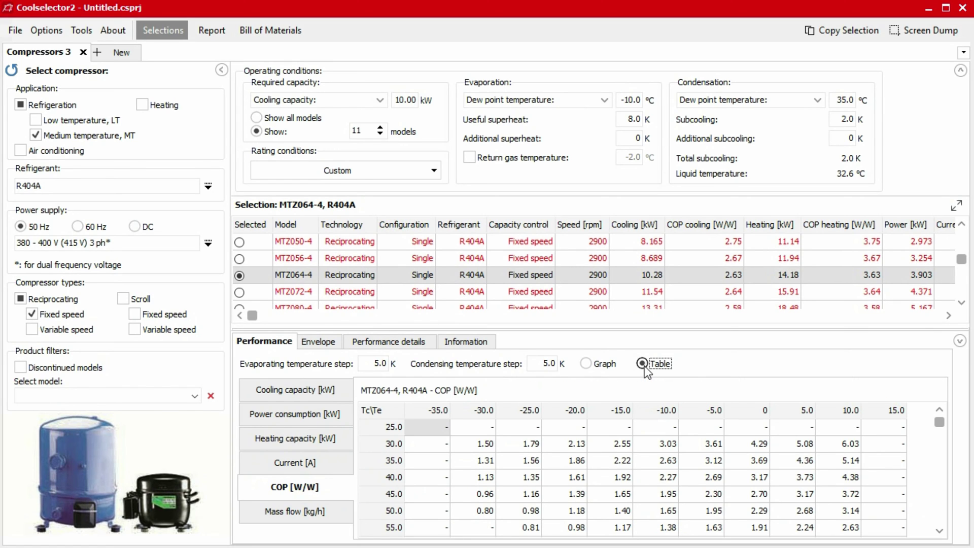
{"action": "right_click", "coordinate": [645, 462]}
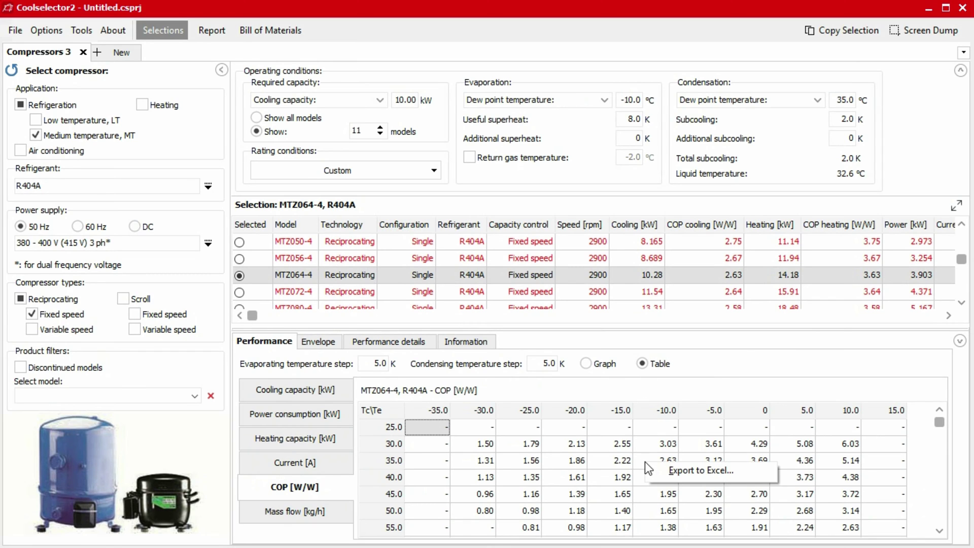
{"action": "left_click", "coordinate": [702, 471]}
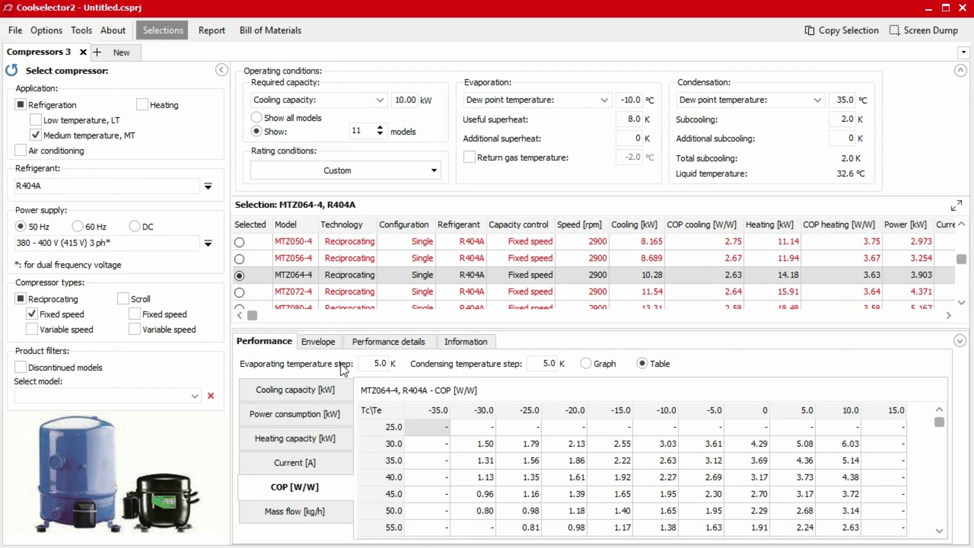
- Show the operating envelope and recalculate with condensing dew point at 30.0 °C
{"action": "left_click", "coordinate": [314, 349]}
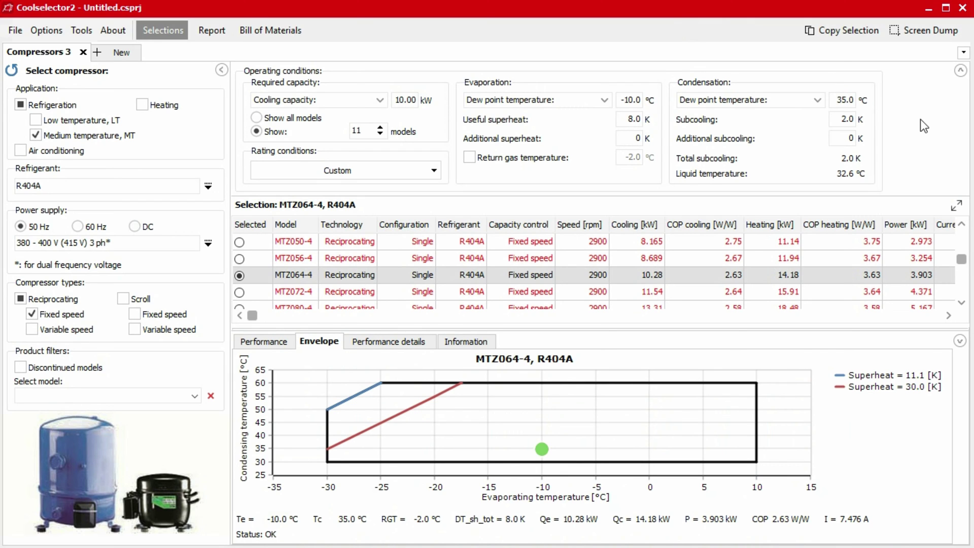
{"action": "left_click", "coordinate": [850, 100]}
{"action": "key", "text": "BackSpace"}
{"action": "type", "text": "0"}
{"action": "left_click", "coordinate": [842, 118]}
- Set the condensing dew point back to 35.0 °C and recalculate
{"action": "left_click", "coordinate": [846, 100]}
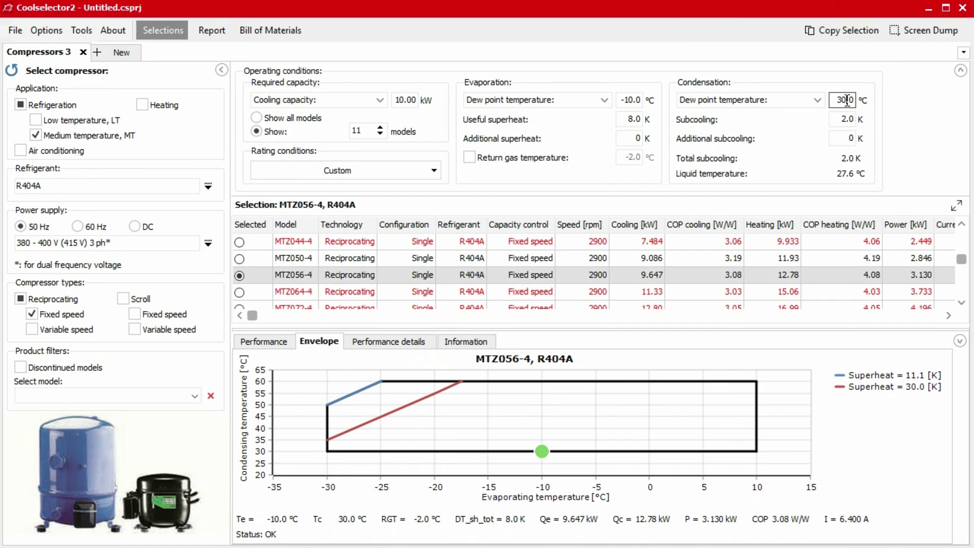
{"action": "key", "text": "BackSpace"}
{"action": "type", "text": "5"}
{"action": "key", "text": "Tab"}
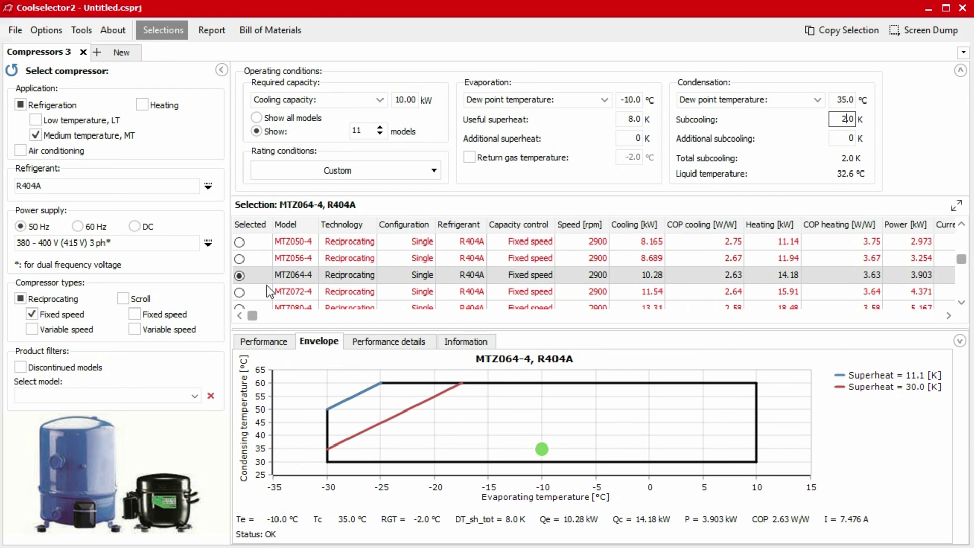
- Mark the MTZ064-4 row as selected in the compressor results table
{"action": "left_click", "coordinate": [240, 242]}
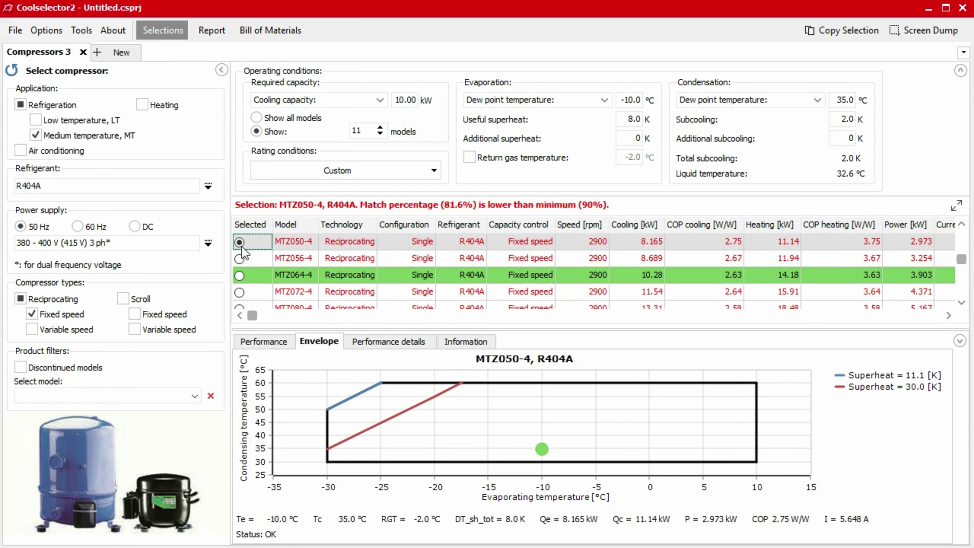
{"action": "left_click", "coordinate": [239, 275]}
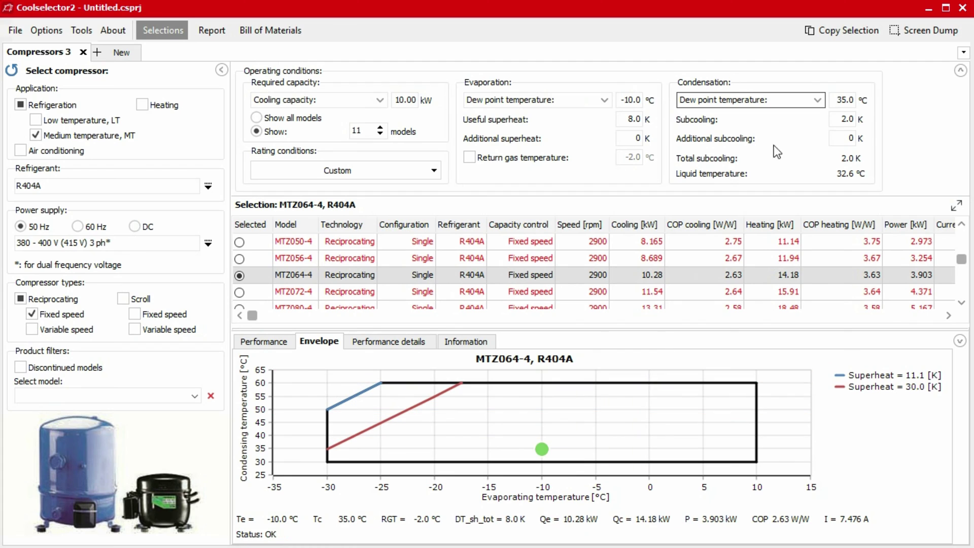
- Edit the condensing dew point to 30.0 °C, recalculating to MTZ056-4 at 9.647 kW
{"action": "left_click", "coordinate": [846, 100]}
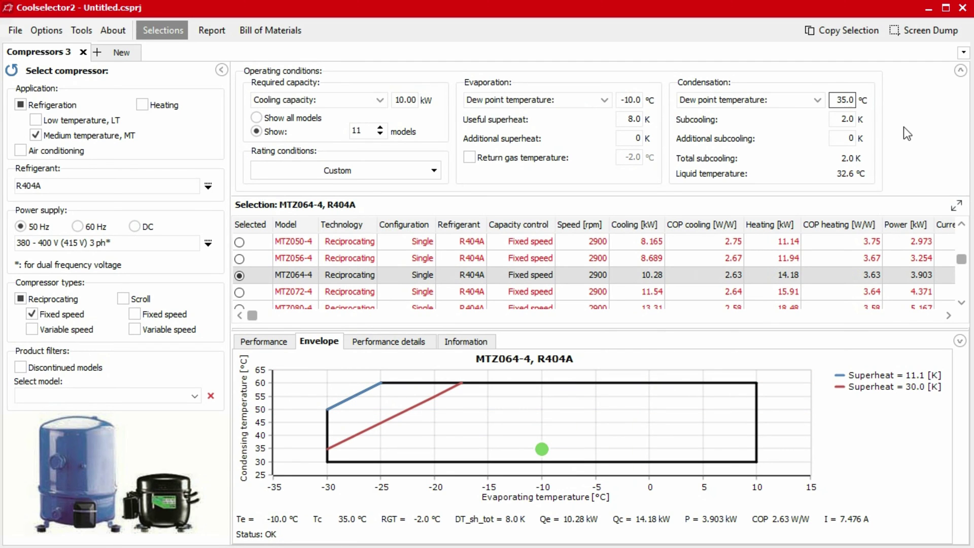
{"action": "key", "text": "BackSpace"}
{"action": "type", "text": "0"}
{"action": "key", "text": "Tab"}
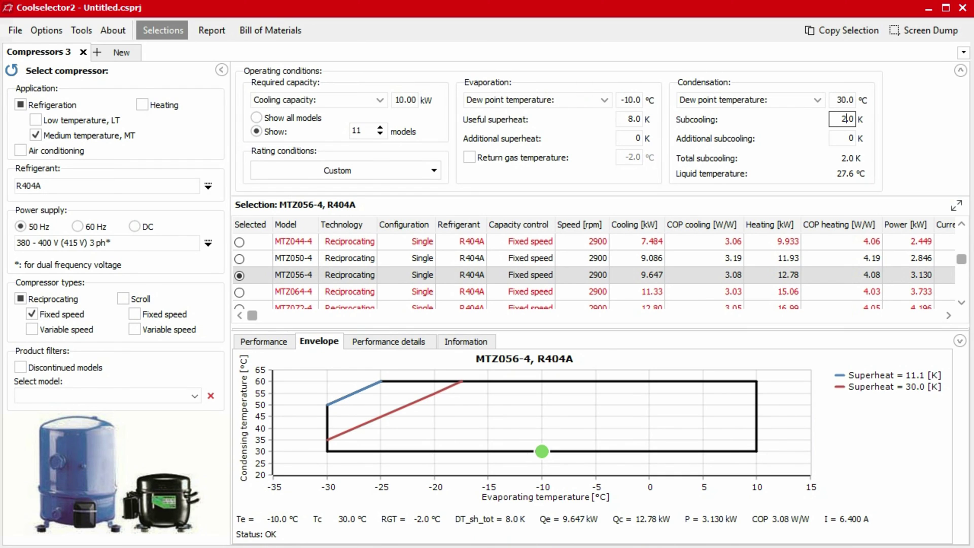
- Show compressor information and pick the MTZ56-4VM industrial pack code number
{"action": "left_click", "coordinate": [462, 347]}
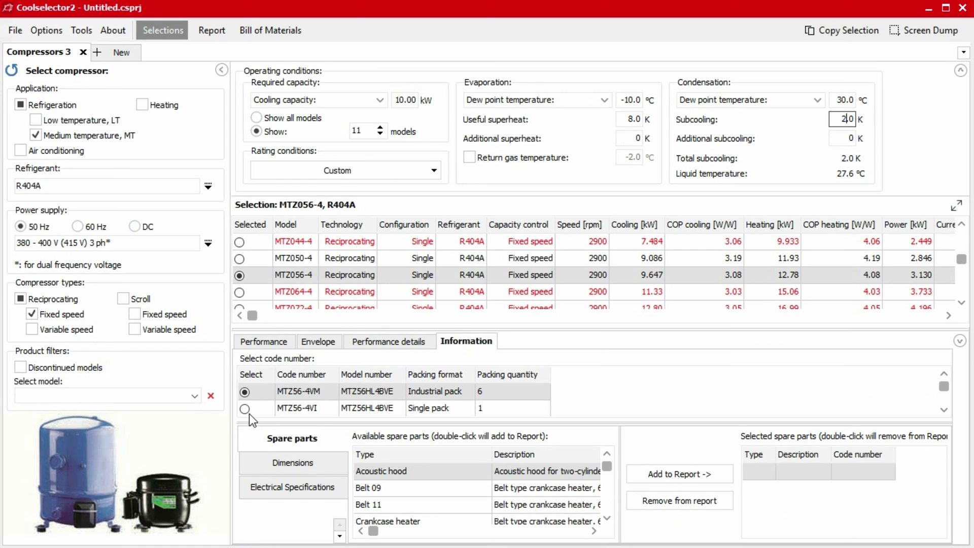
{"action": "left_click", "coordinate": [245, 392]}
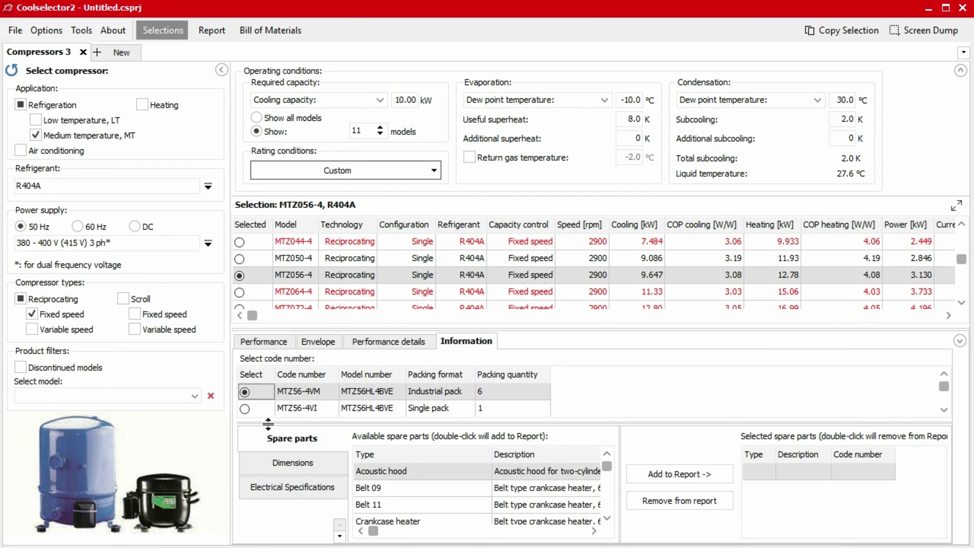
{"action": "left_click", "coordinate": [340, 536]}
{"action": "left_click", "coordinate": [340, 537]}
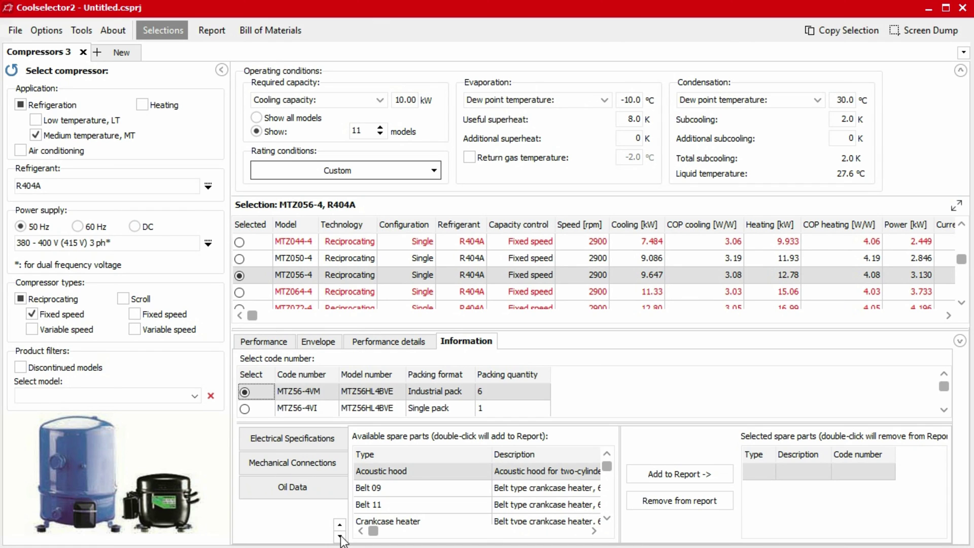
{"action": "left_click", "coordinate": [339, 536]}
{"action": "left_click", "coordinate": [339, 536]}
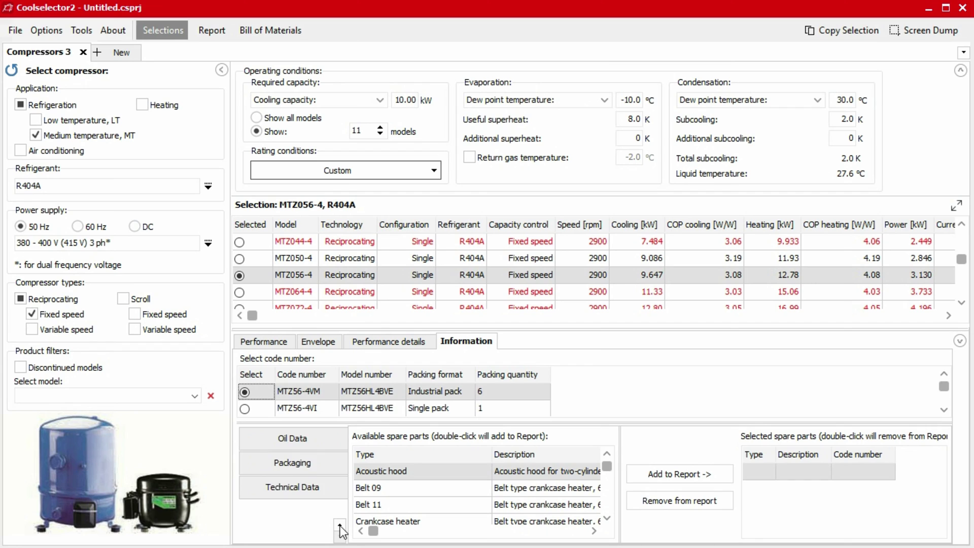
{"action": "scroll", "coordinate": [340, 525], "scroll_direction": "up", "scroll_amount": 2}
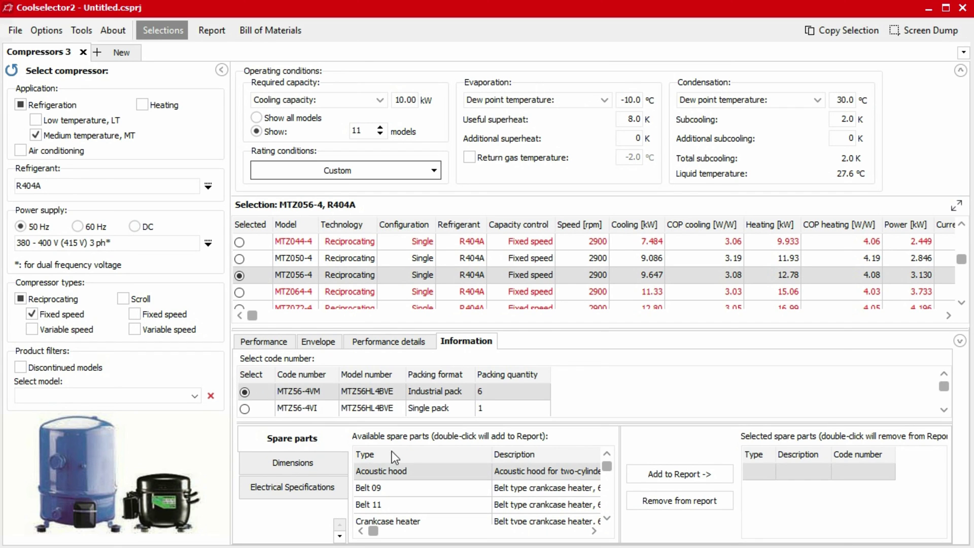
- Add the Belt 09 crankcase heater spare part to the report and view the preview
{"action": "left_click", "coordinate": [421, 486]}
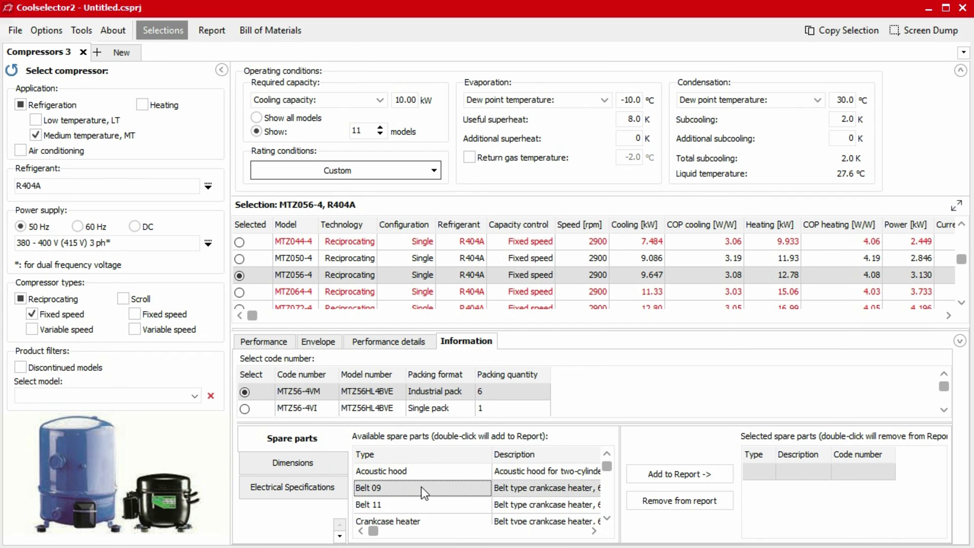
{"action": "left_click", "coordinate": [683, 474]}
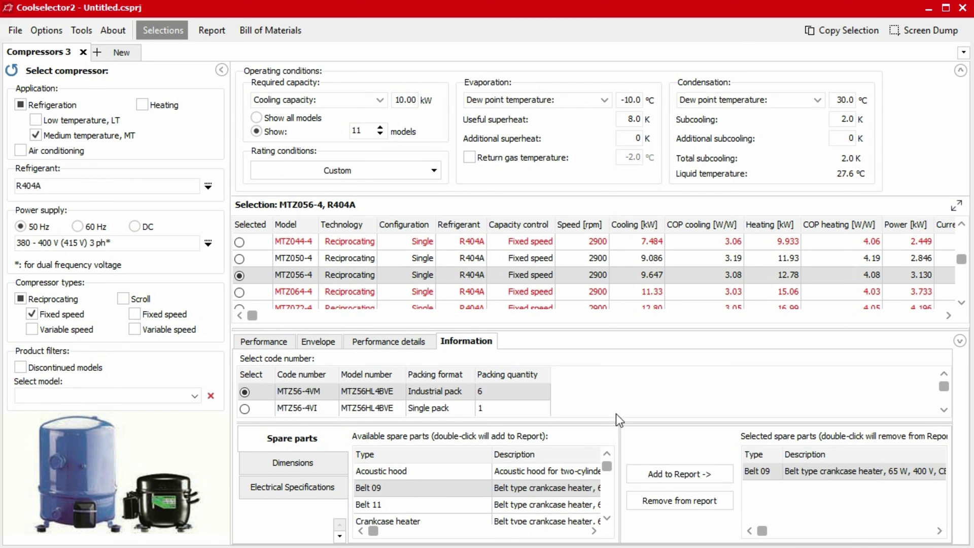
{"action": "left_click", "coordinate": [218, 32]}
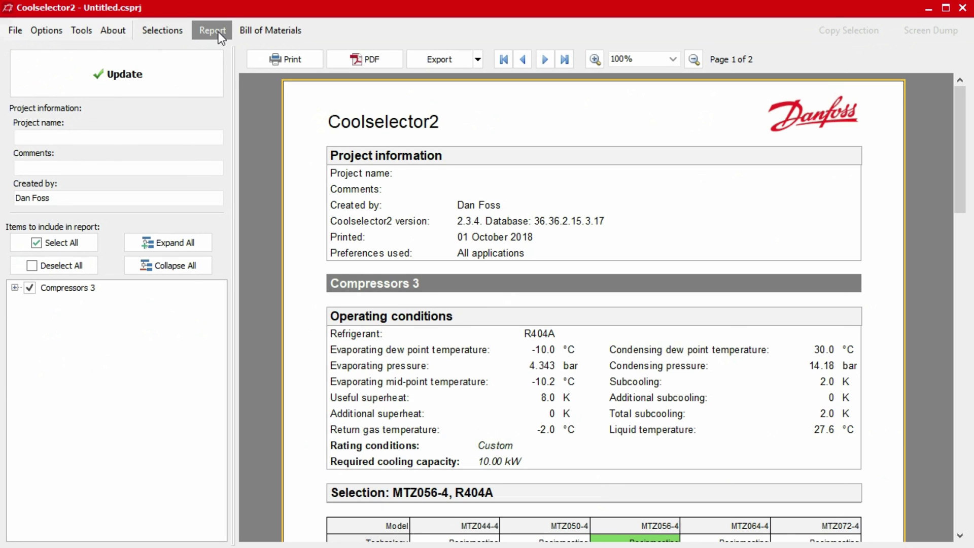
- Include Technical data in the report items and regenerate the report
{"action": "left_click", "coordinate": [188, 243]}
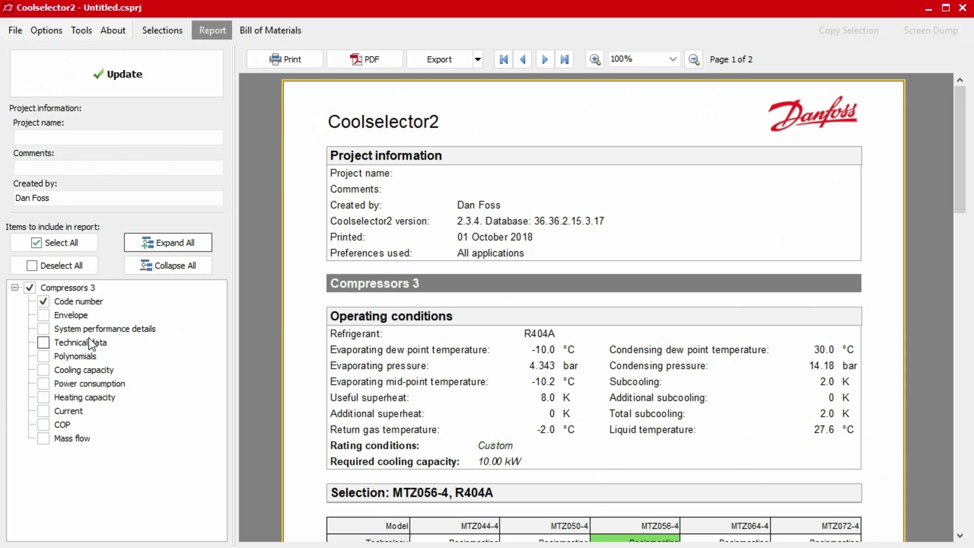
{"action": "left_click", "coordinate": [43, 346]}
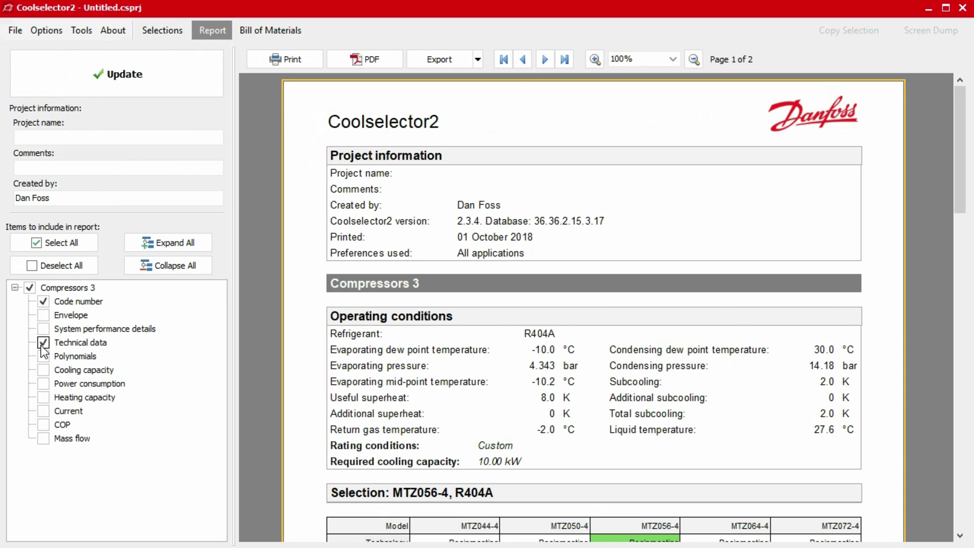
{"action": "left_click", "coordinate": [173, 265]}
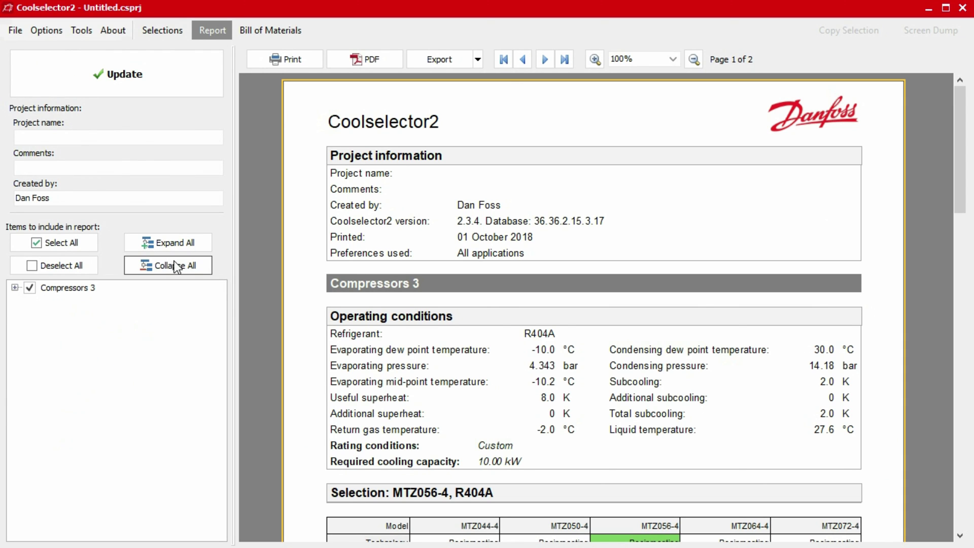
{"action": "left_click", "coordinate": [136, 82]}
- Set the project name to 'Example' and comments to 'Example comments', then refresh the report
{"action": "left_click", "coordinate": [138, 136]}
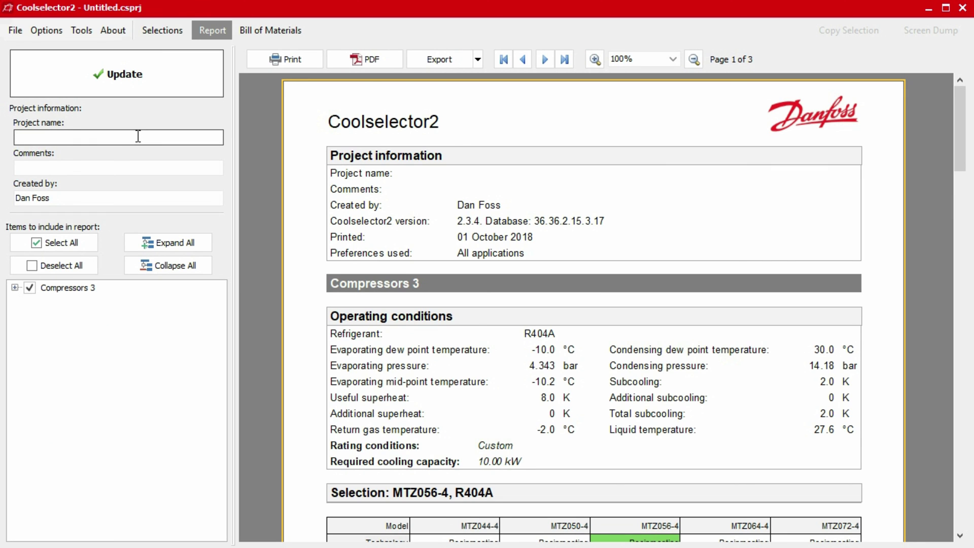
{"action": "type", "text": "Example"}
{"action": "key", "text": "Tab"}
{"action": "type", "text": "Example "}
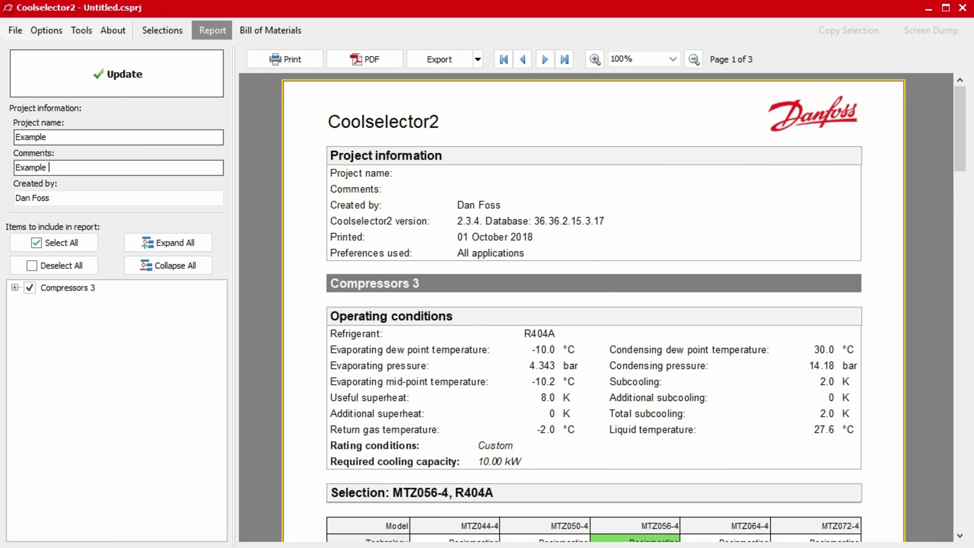
{"action": "type", "text": "comments"}
{"action": "left_click", "coordinate": [153, 75]}
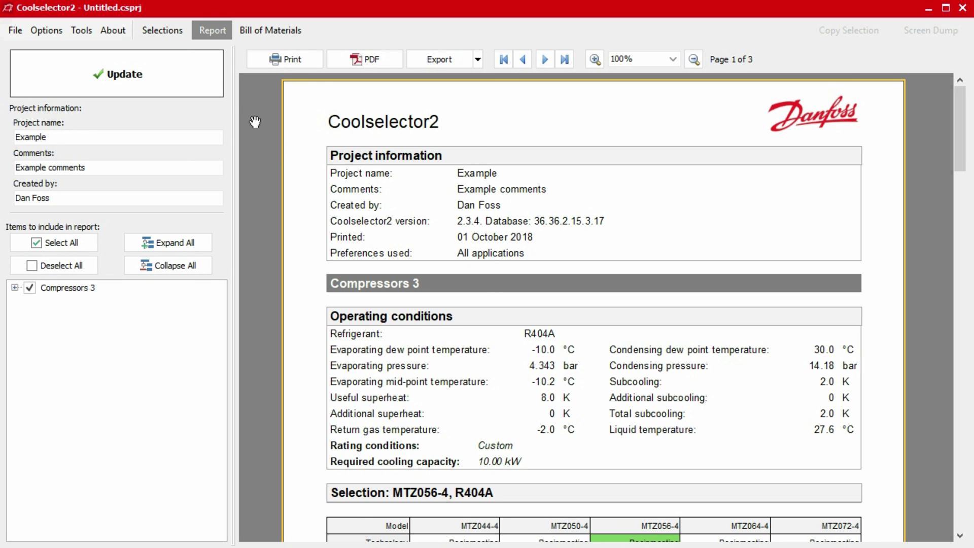
- Show the Bill of Materials listing the MTZ56-4VM compressor and Belt 09 heater
{"action": "left_click", "coordinate": [162, 30]}
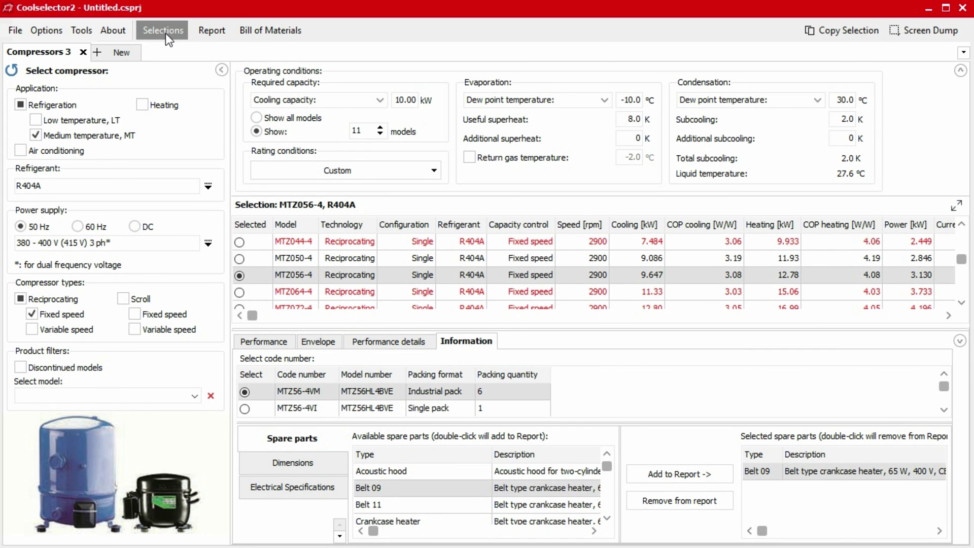
{"action": "left_click", "coordinate": [211, 33]}
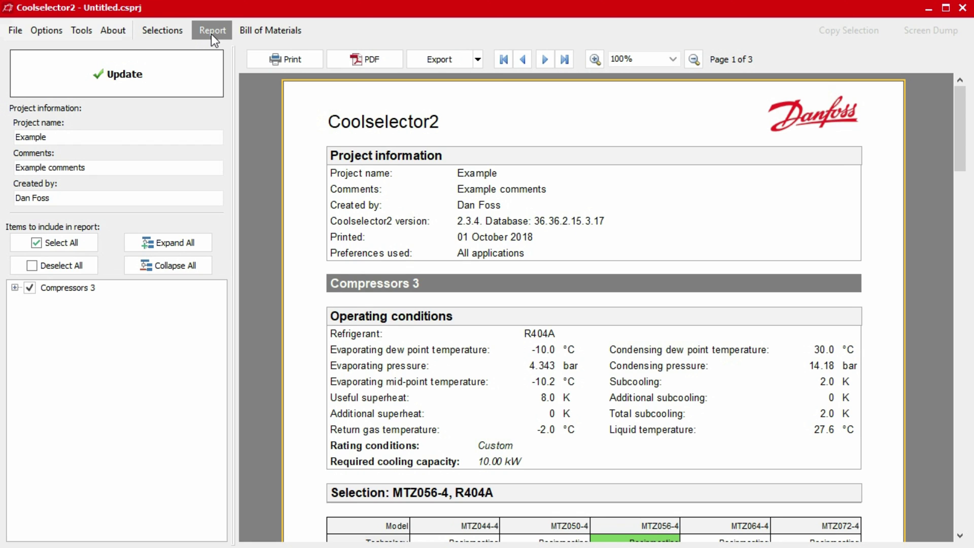
{"action": "left_click", "coordinate": [267, 34]}
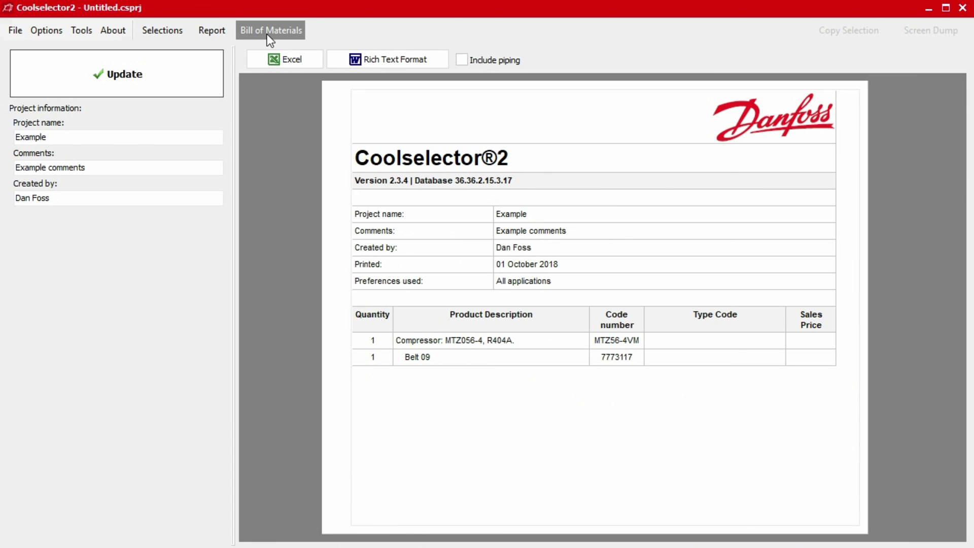